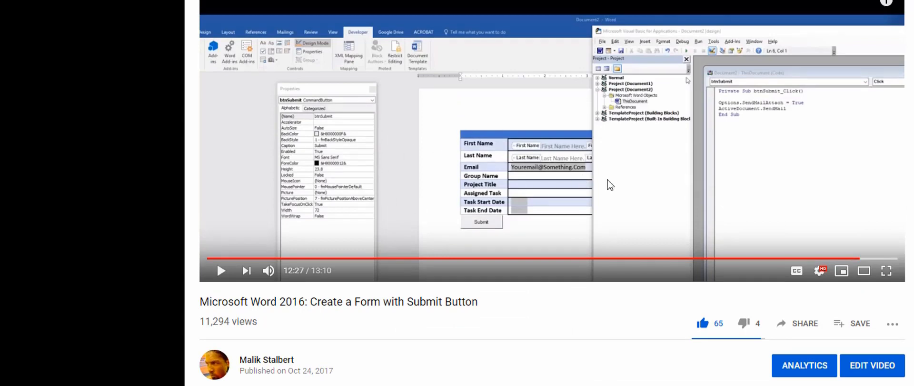
- Examine the form tutorial video's viewer comments about pre-filling the recipient's email address when the form is submitted
scroll(624, 166, "down", 3)
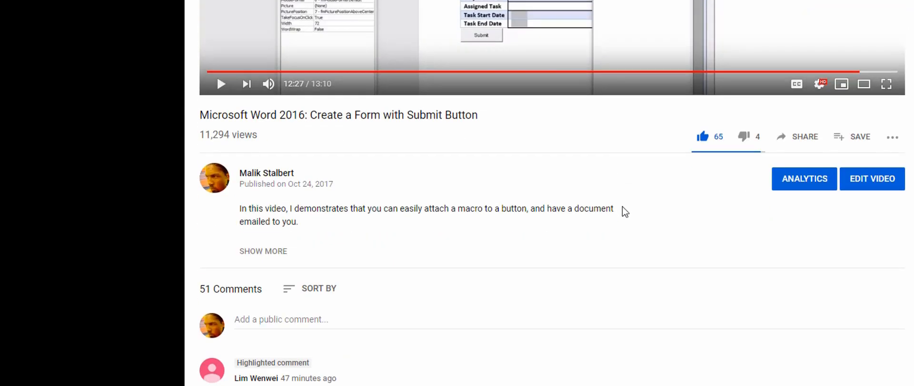
scroll(624, 210, "up", 3)
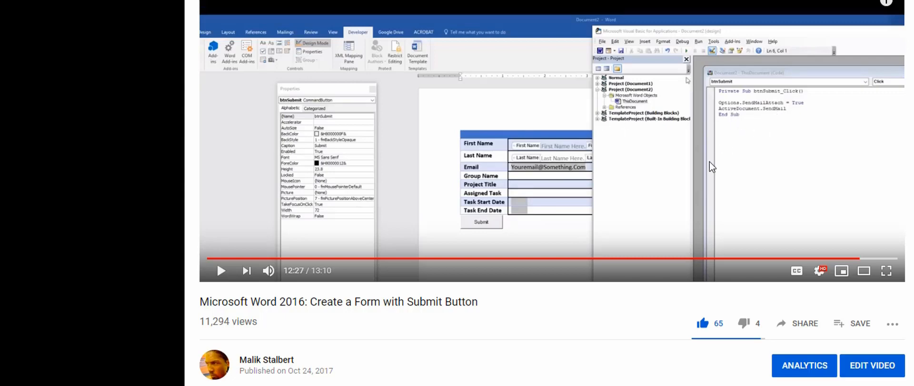
scroll(641, 185, "down", 1)
scroll(641, 186, "down", 10)
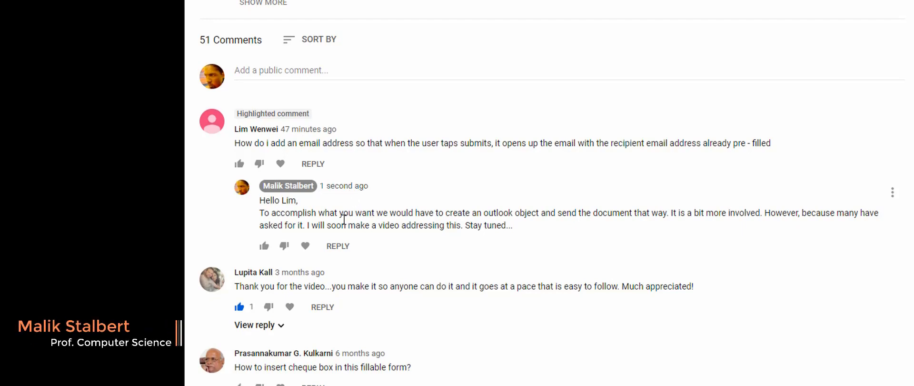
scroll(508, 215, "up", 4)
scroll(476, 202, "down", 5)
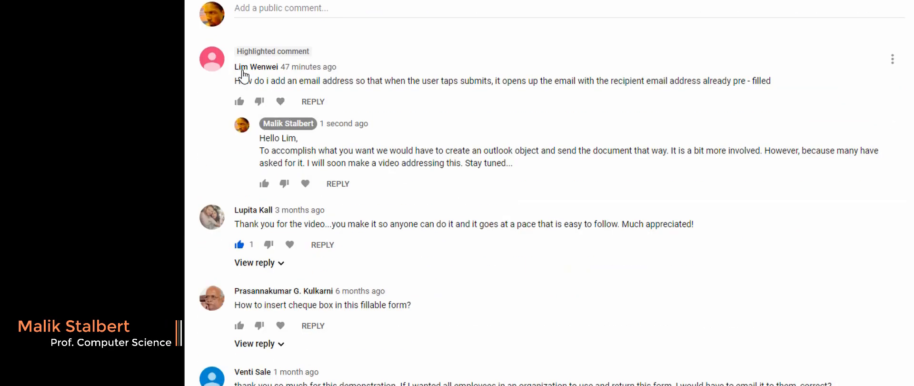
scroll(240, 208, "up", 3)
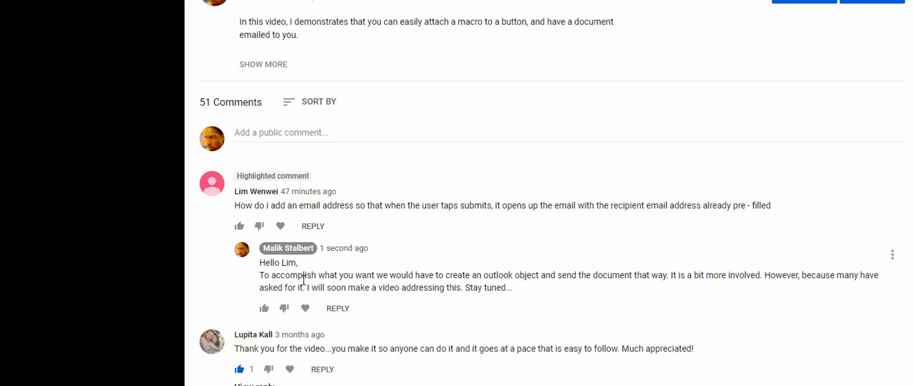
scroll(333, 252, "down", 1)
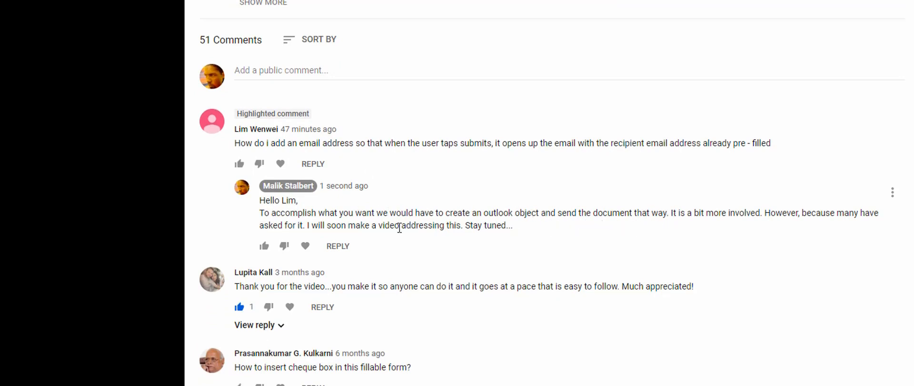
scroll(361, 250, "down", 3)
scroll(341, 209, "down", 8)
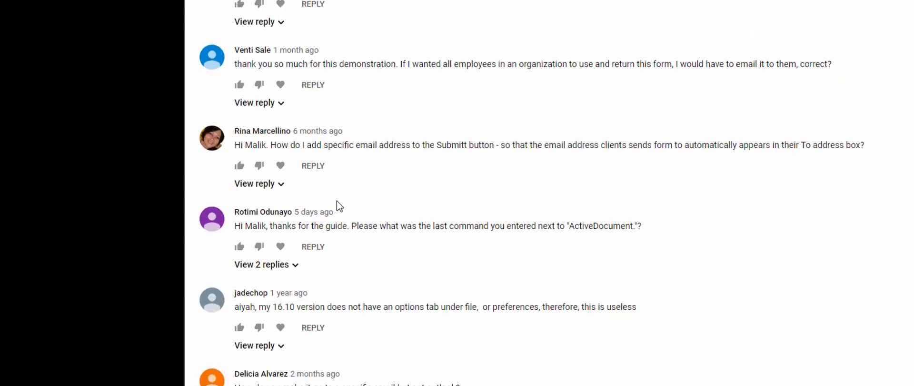
scroll(357, 214, "up", 11)
scroll(416, 211, "up", 9)
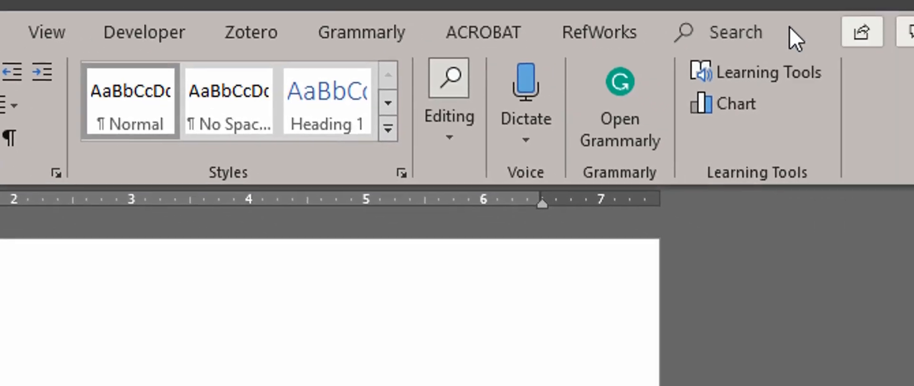
- In Word, check the ribbon customization options for the Developer tab and leave them without making changes
right_click(818, 134)
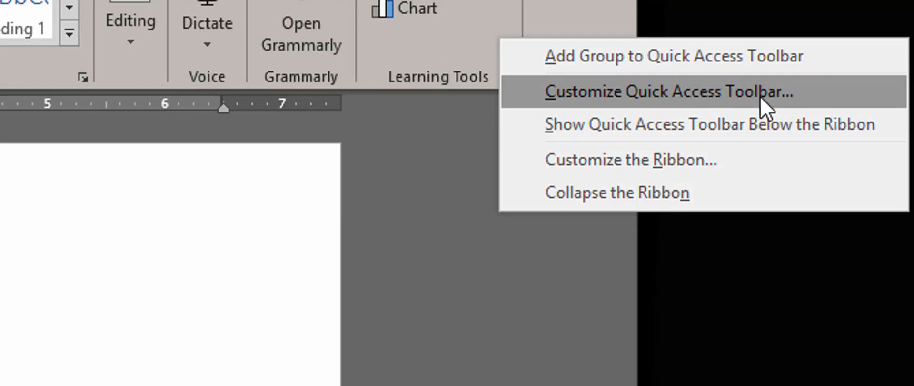
left_click(680, 161)
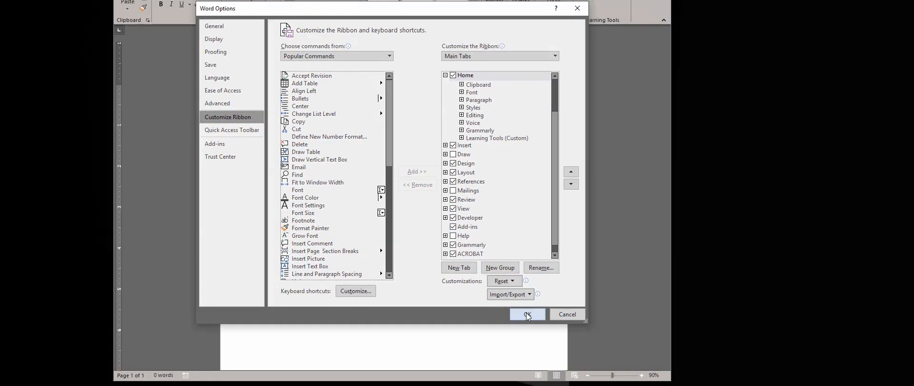
left_click(568, 313)
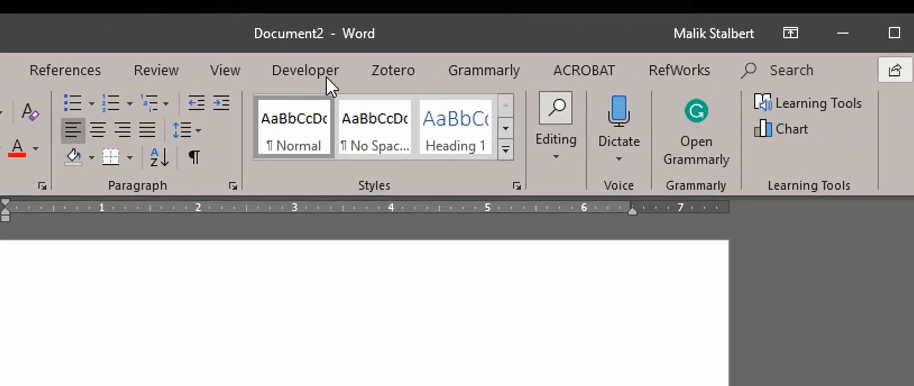
- Insert an ActiveX text box in the page header and enlarge it to about 487 wide by 46 high
left_click(287, 73)
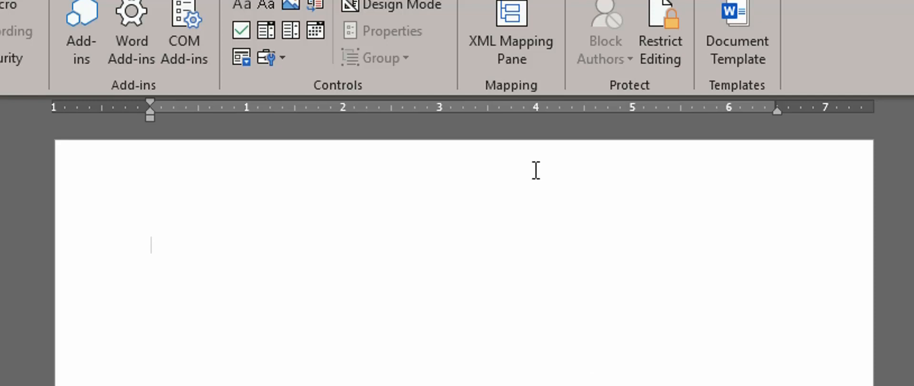
double_click(428, 164)
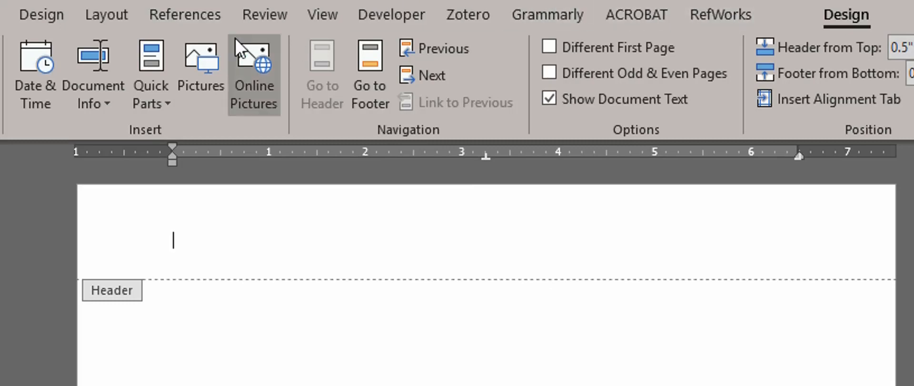
left_click(398, 15)
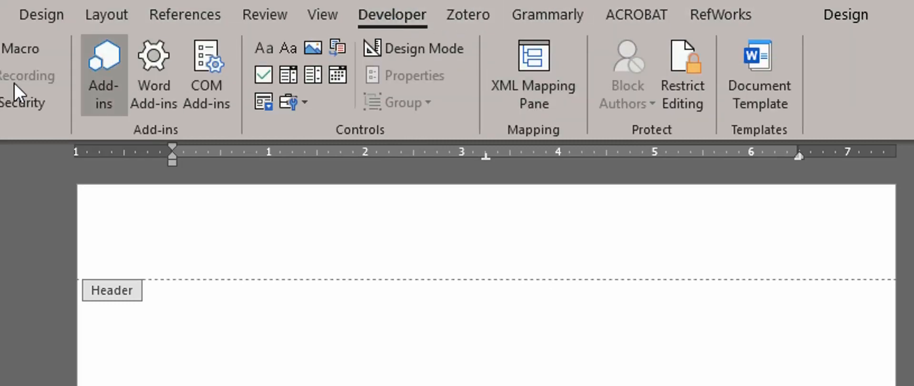
left_click(307, 105)
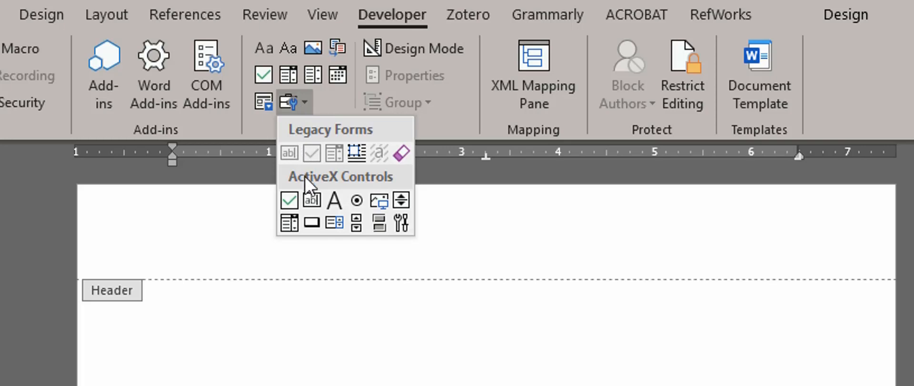
left_click(311, 200)
left_click(253, 243)
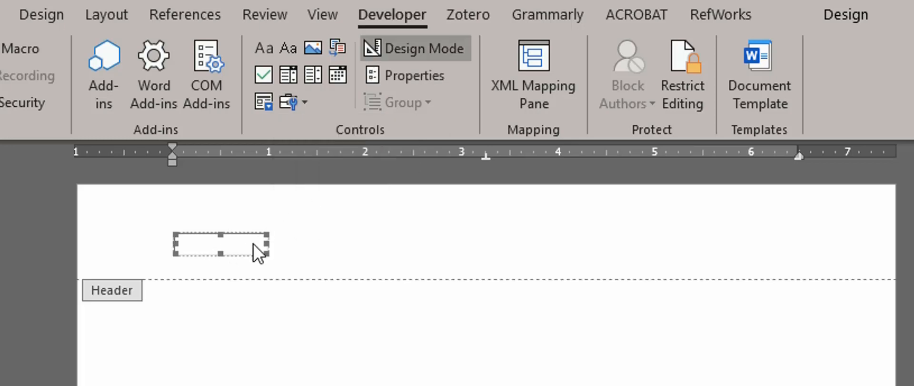
left_click_drag(267, 243, 824, 243)
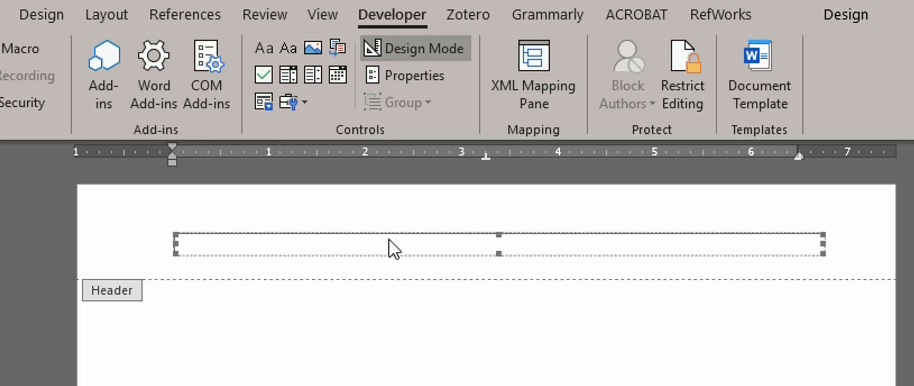
left_click_drag(499, 234, 496, 194)
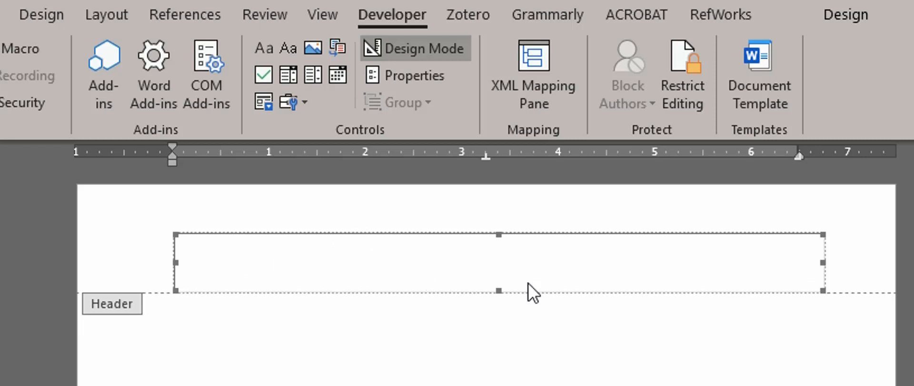
- Open the header text box's properties and name the control txtTitle
left_click(442, 45)
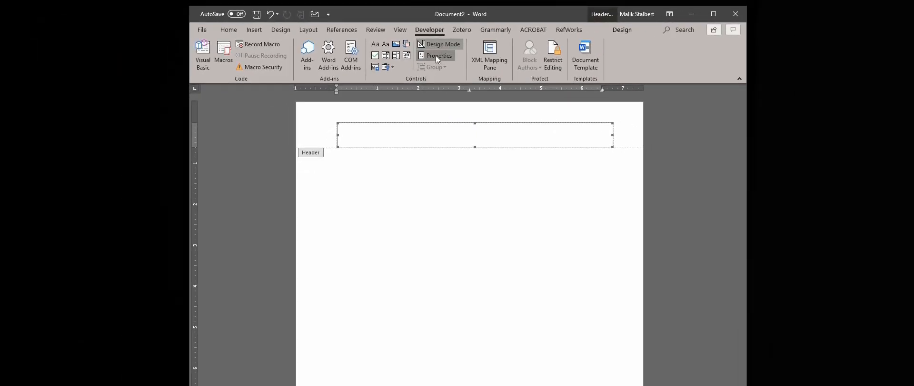
left_click(435, 55)
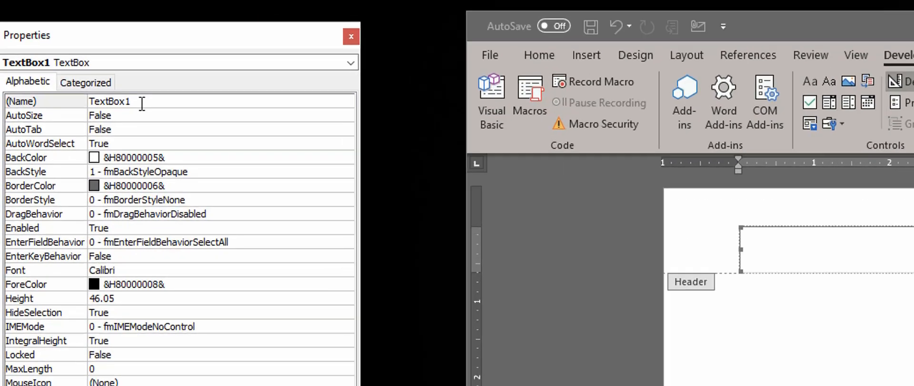
left_click(56, 101)
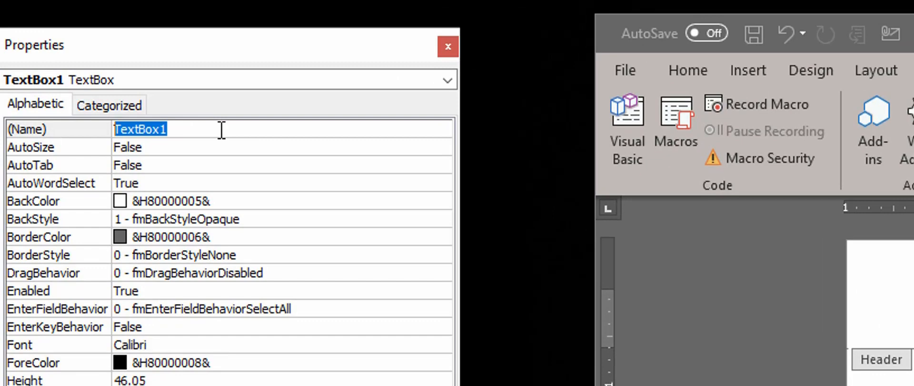
type("txt")
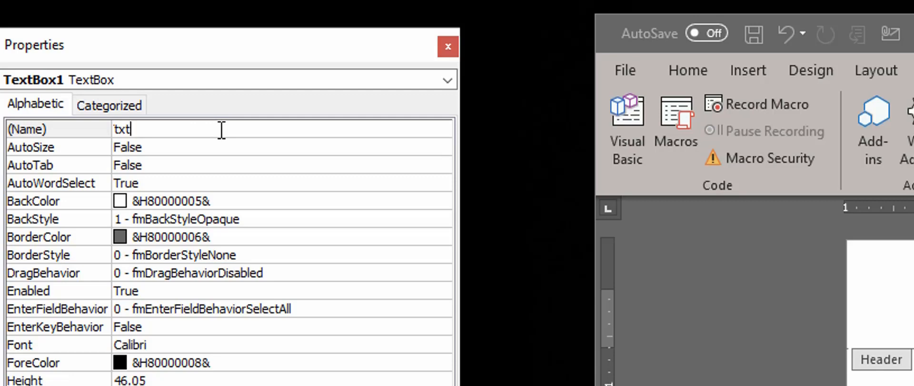
key("Return")
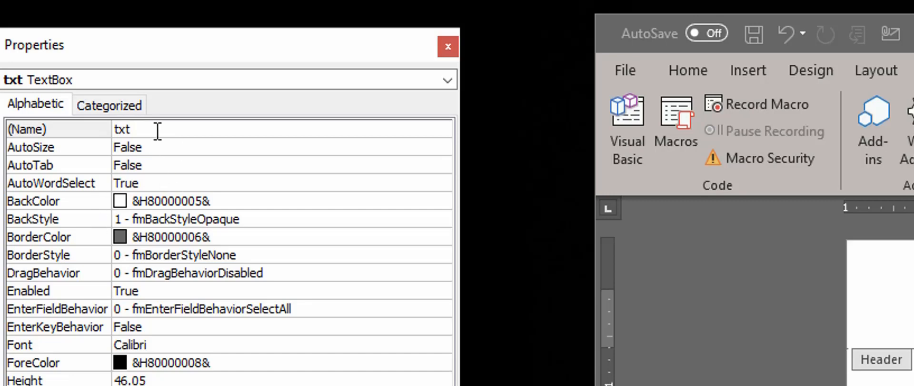
type("Title")
left_click(881, 304)
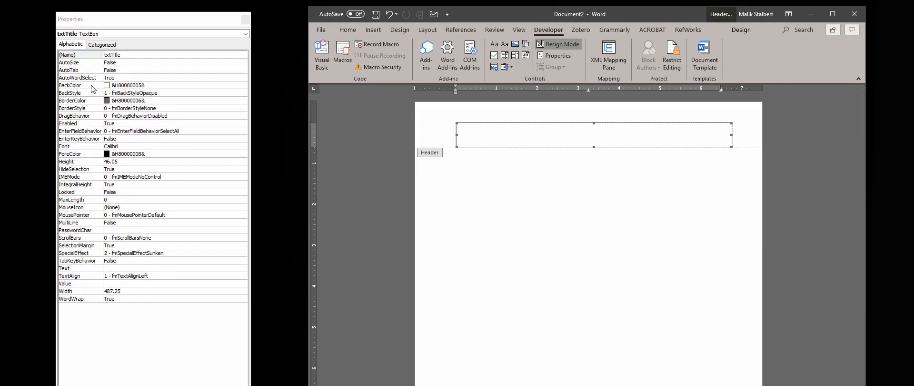
- Set the title text box's BackColor to the Active Title Bar system colour
left_click(92, 85)
left_click(243, 85)
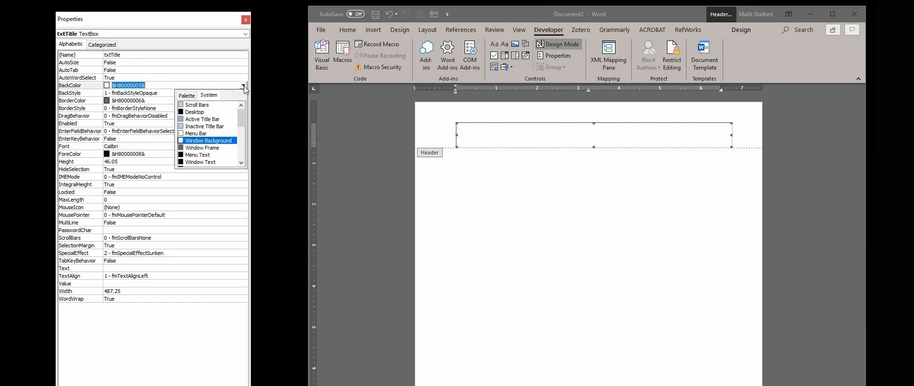
left_click(200, 123)
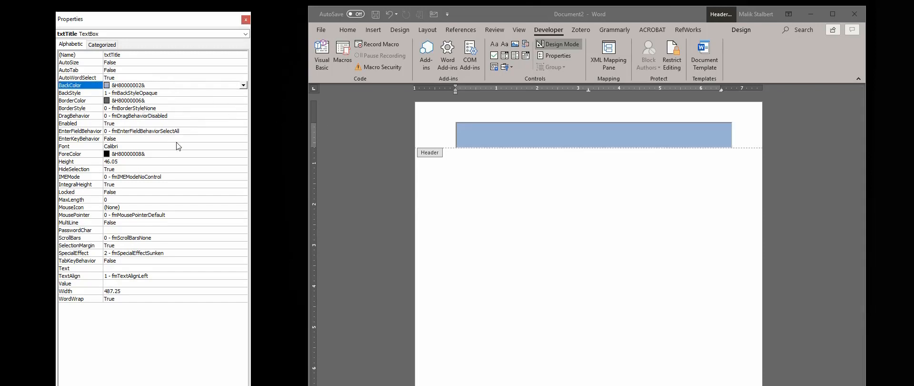
- Turn off design mode and place the cursor inside the header text box for text entry
left_click(523, 134)
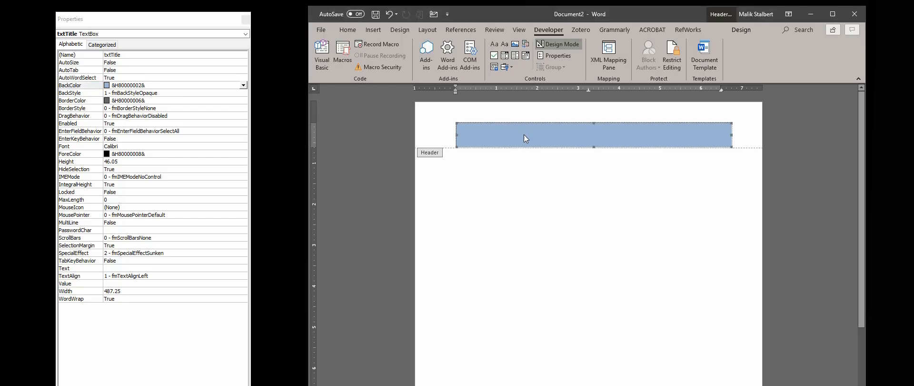
left_click(563, 46)
left_click(572, 139)
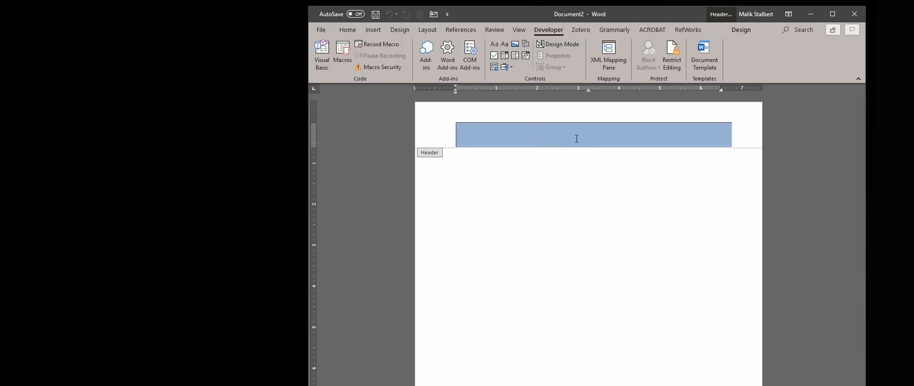
type("fhfighghg")
key("BackSpace")
key("BackSpace")
key("BackSpace")
key("BackSpace")
key("BackSpace")
key("BackSpace")
key("BackSpace")
key("BackSpace")
key("BackSpace")
- Enter "This is the Forms Email Title" in the header text box and turn design mode back on
type("This Is the Forms Email Title")
left_click(556, 45)
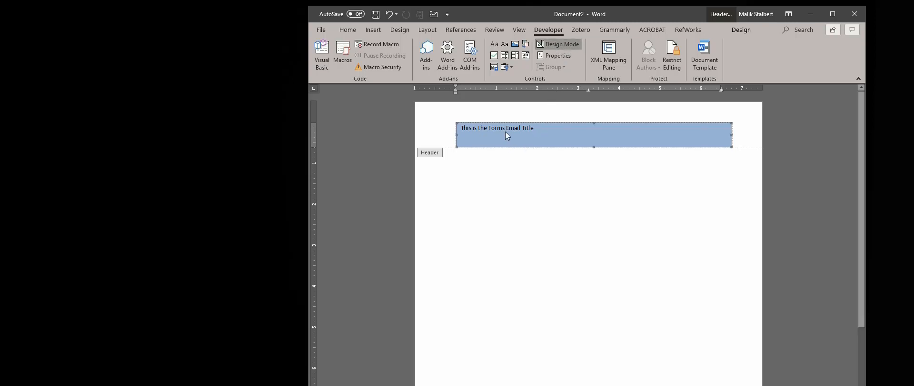
- Set the font of the title text box in the header to Calvin, Bold, size 22
left_click(565, 55)
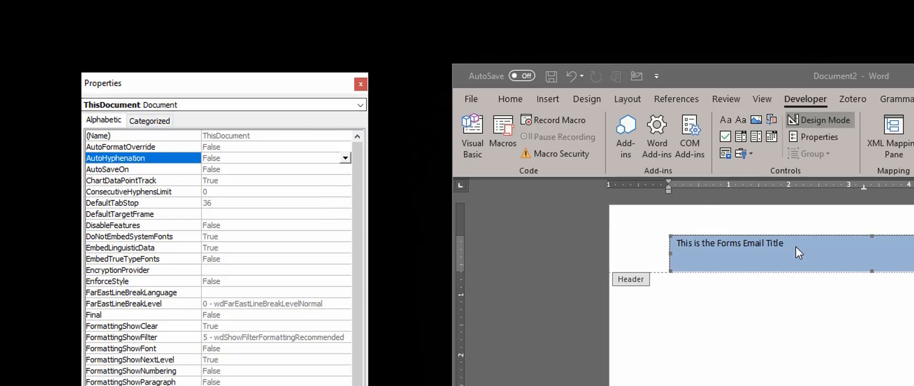
left_click(833, 262)
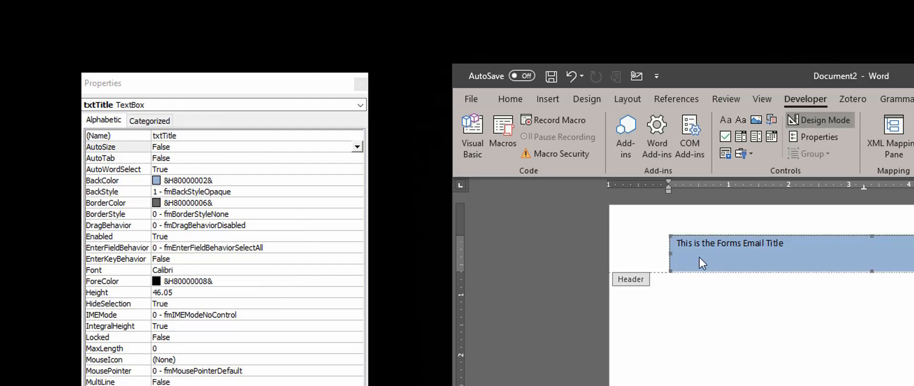
left_click(109, 272)
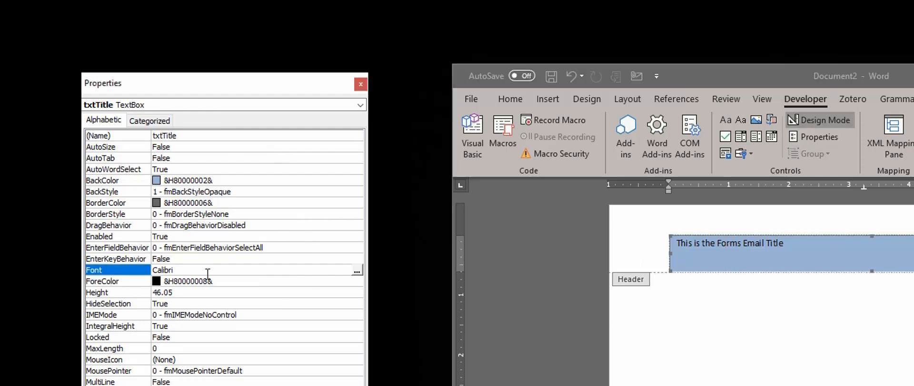
left_click(358, 272)
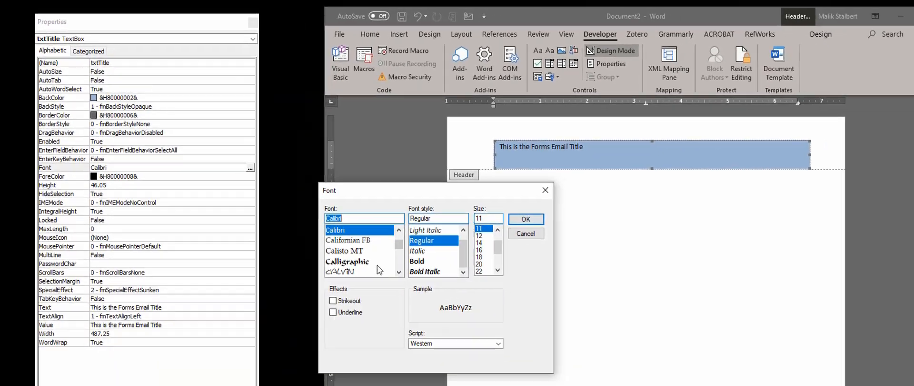
left_click(495, 348)
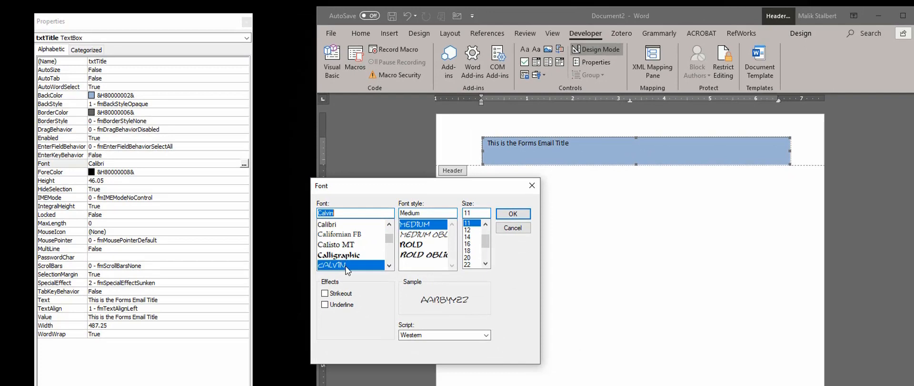
left_click(415, 245)
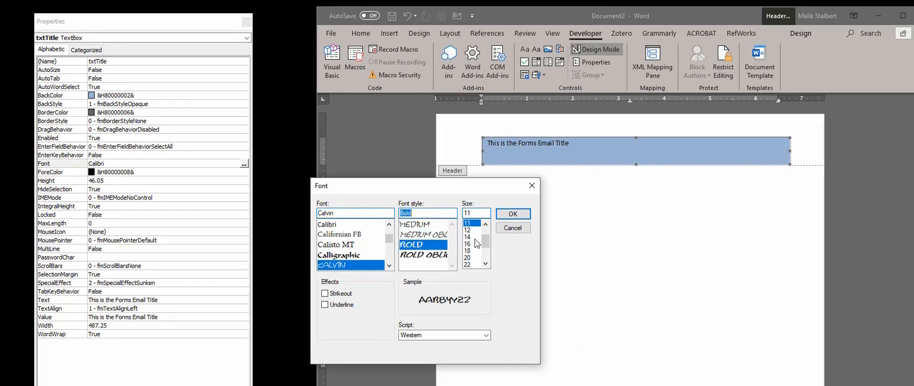
left_click(477, 265)
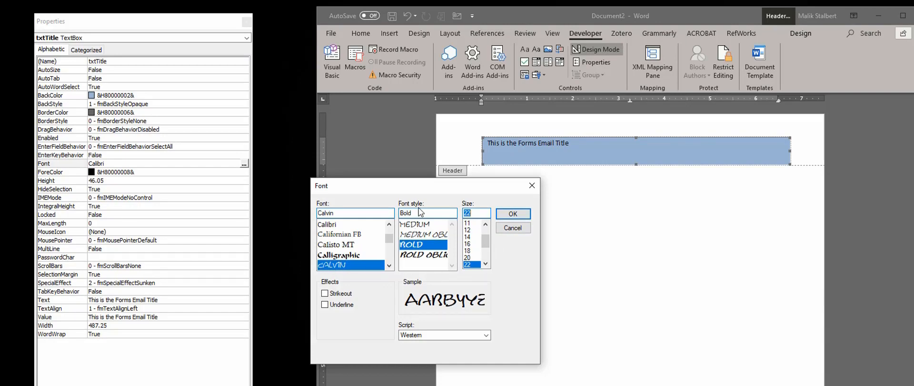
left_click(523, 218)
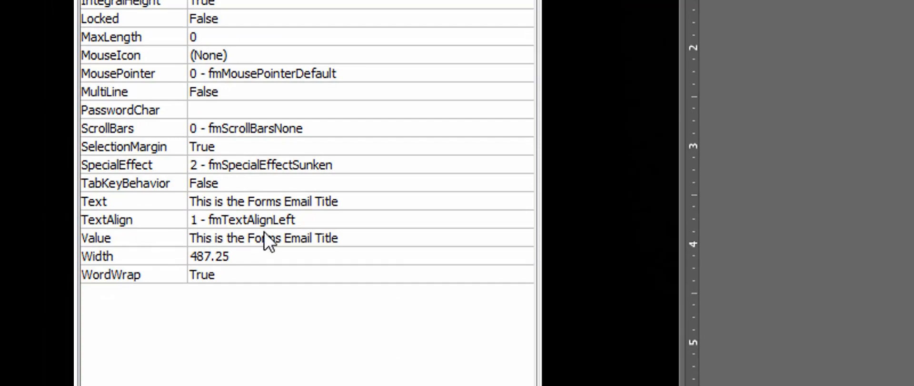
- Centre the title text by setting the text box's TextAlign property to 2 - fmTextAlignCenter
left_click(332, 220)
left_click(524, 219)
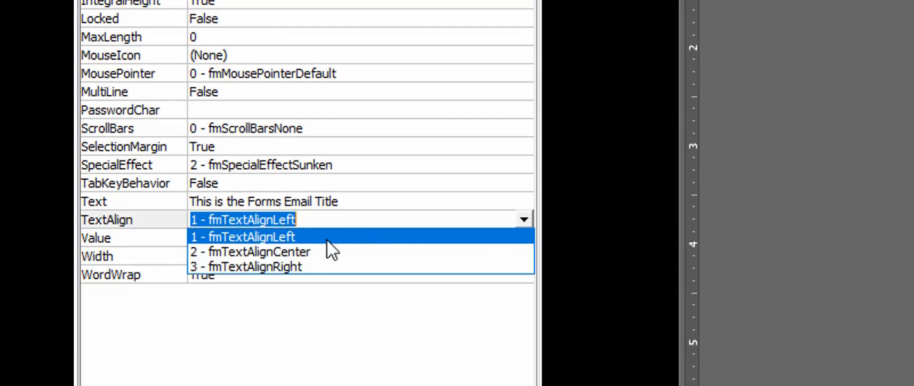
left_click(284, 252)
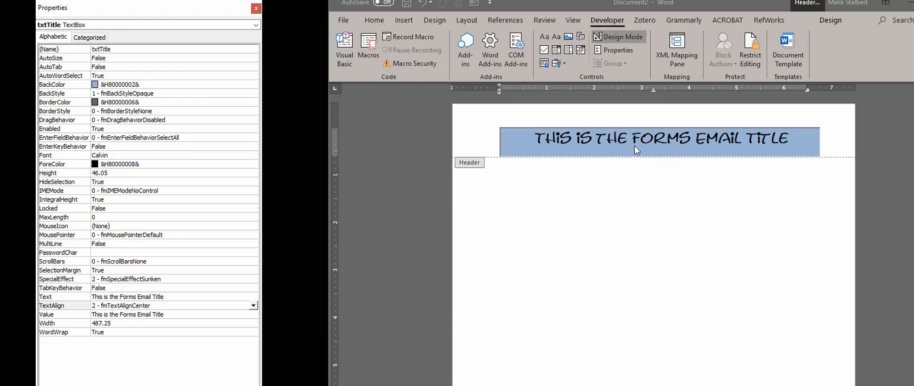
- Shorten the title text box so it fits closely around its text, and exit header editing to the document body
left_click(675, 157)
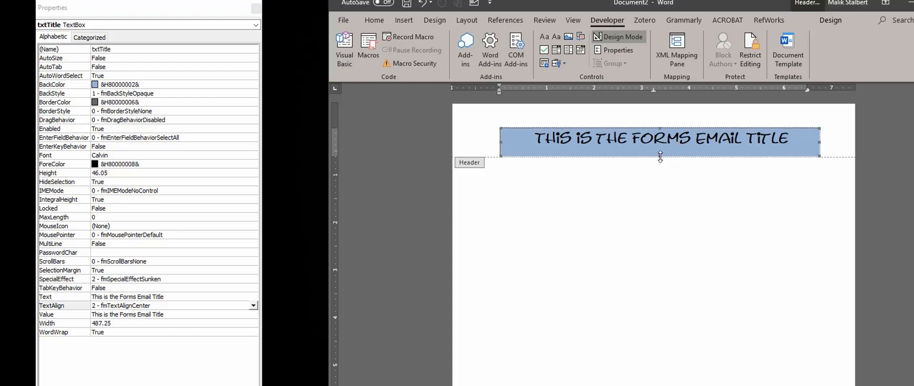
left_click_drag(659, 156, 660, 150)
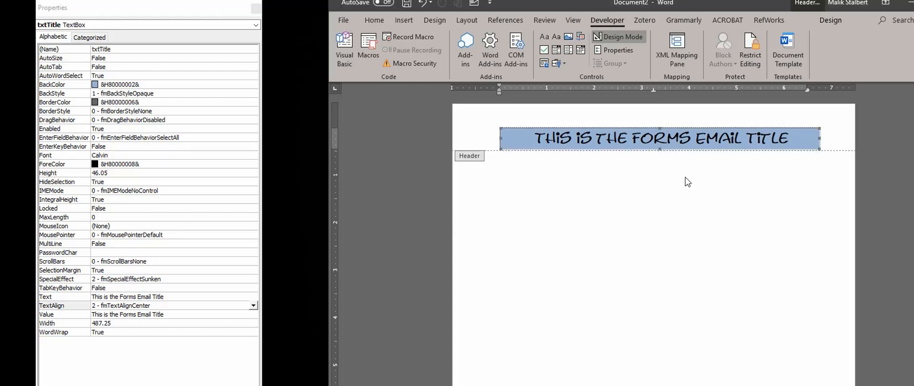
left_click(888, 135)
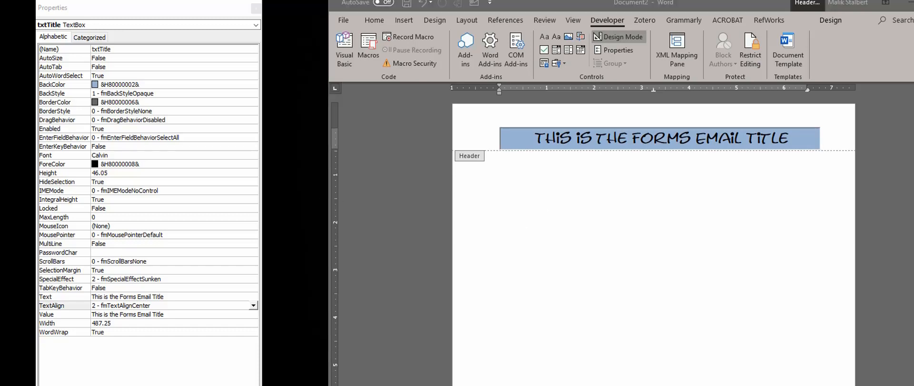
left_click(547, 192)
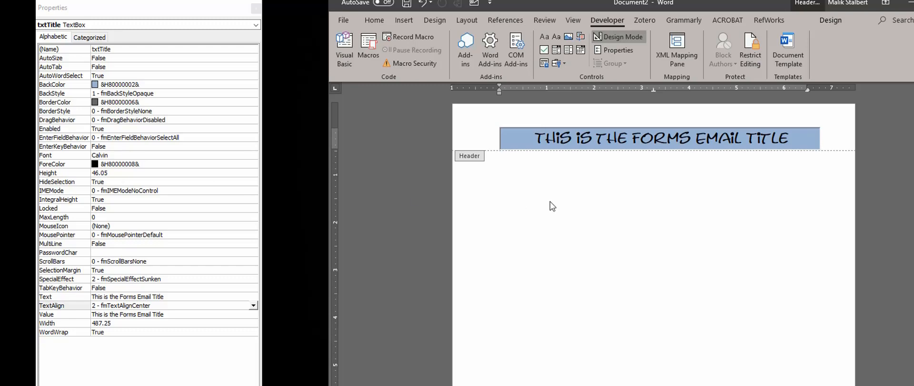
double_click(598, 186)
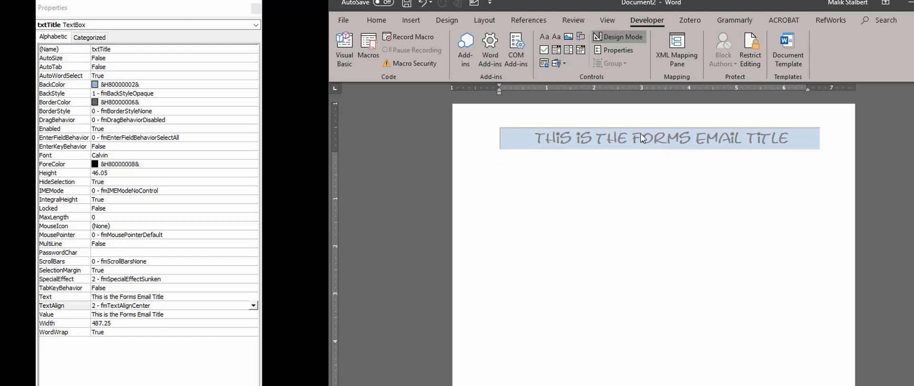
- Reopen the header for editing and return to the document body, twice in a row
double_click(625, 116)
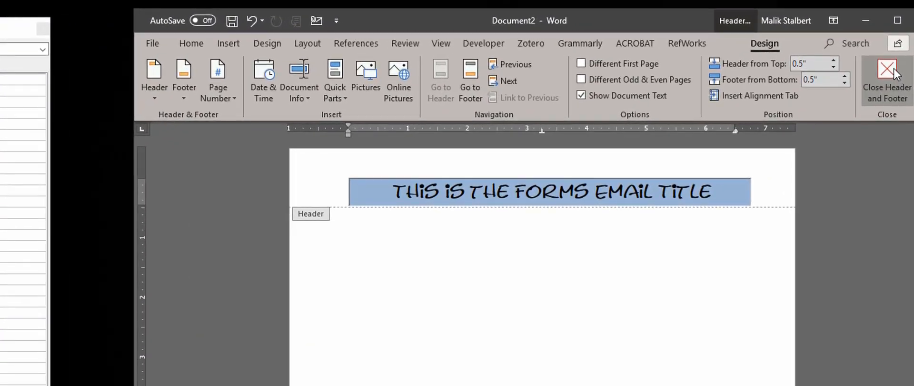
left_click(896, 72)
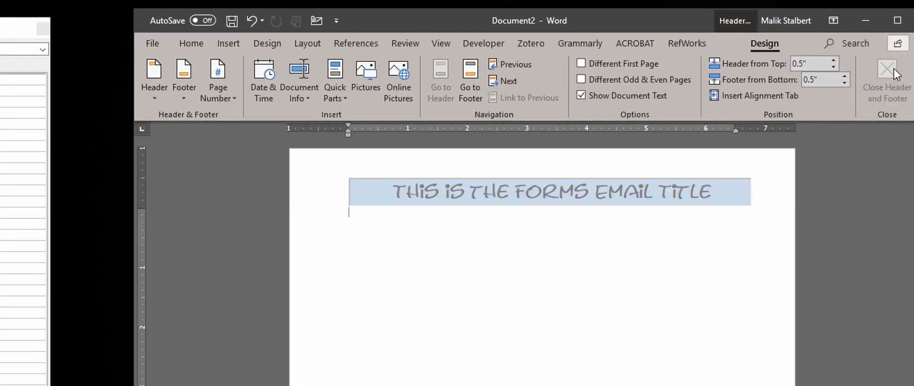
double_click(572, 164)
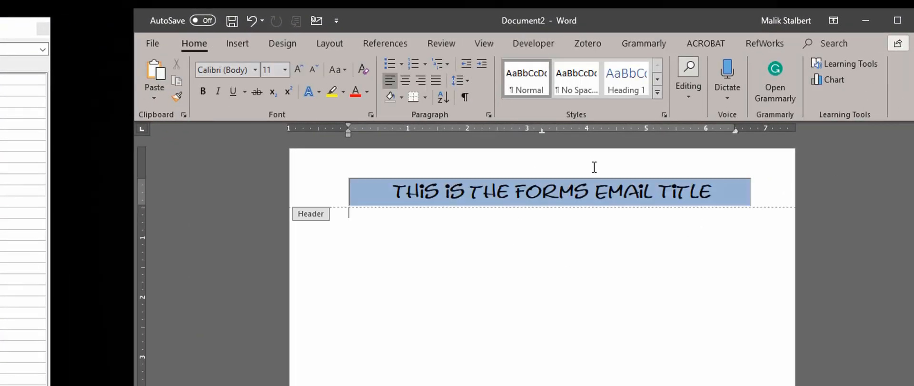
double_click(462, 305)
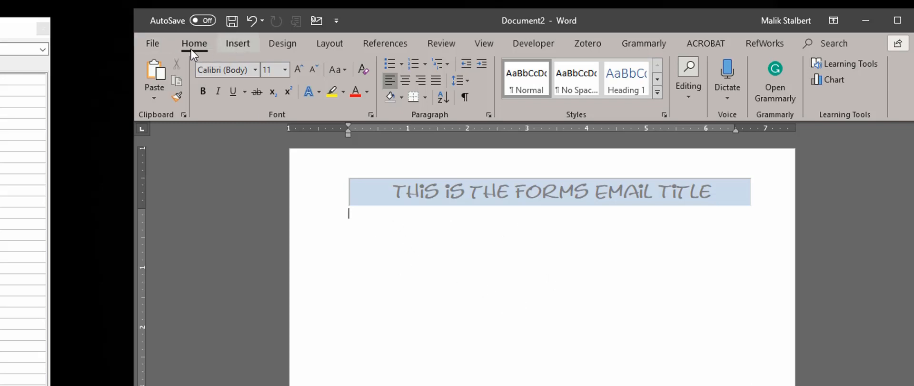
- Insert a table of two columns and six rows below the title, and narrow the first column to about 2 inches
left_click(238, 44)
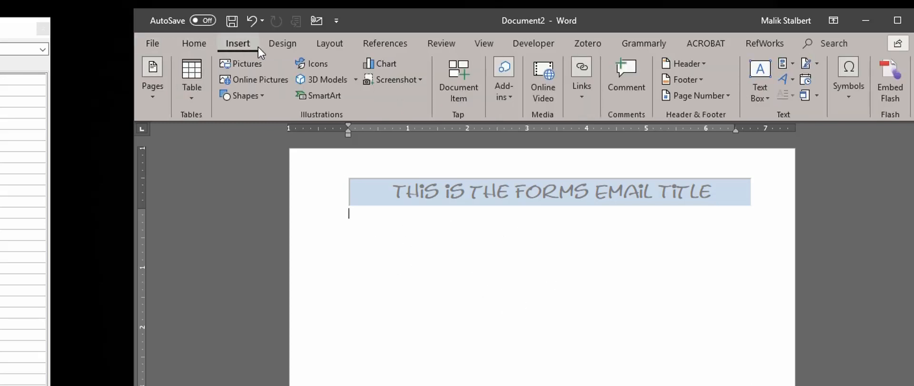
left_click(193, 81)
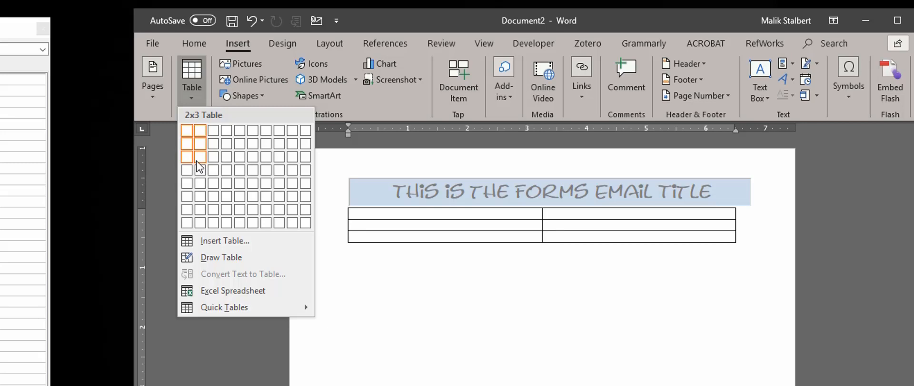
left_click(201, 196)
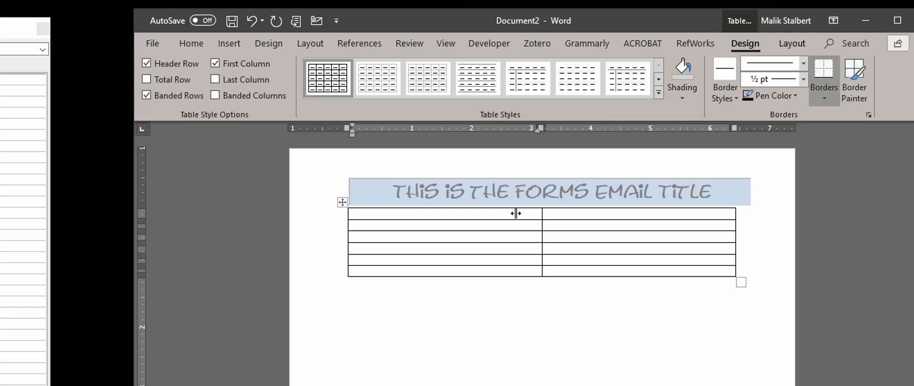
left_click_drag(542, 214, 472, 216)
- Merge the two cells of the table's last row into a single cell
left_click_drag(457, 271, 498, 272)
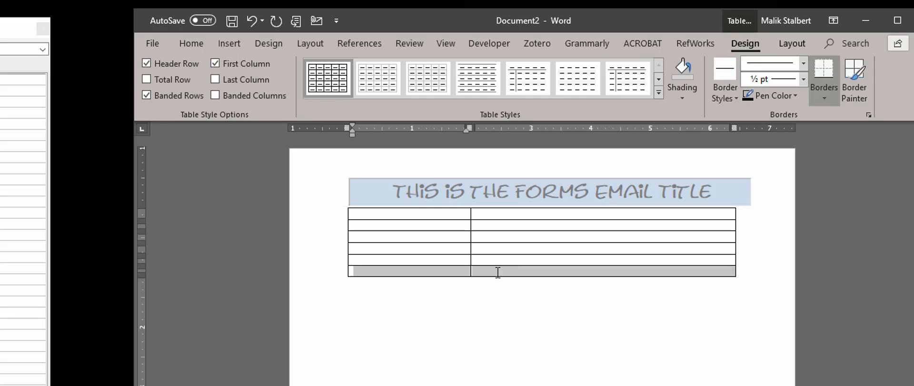
left_click(464, 282)
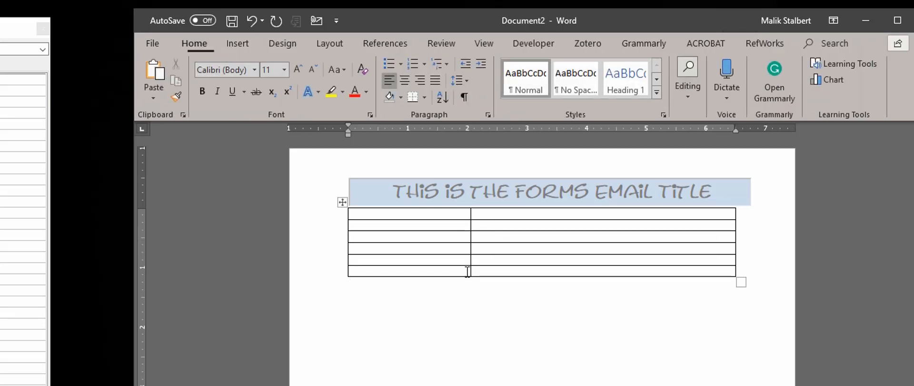
left_click_drag(477, 271, 501, 272)
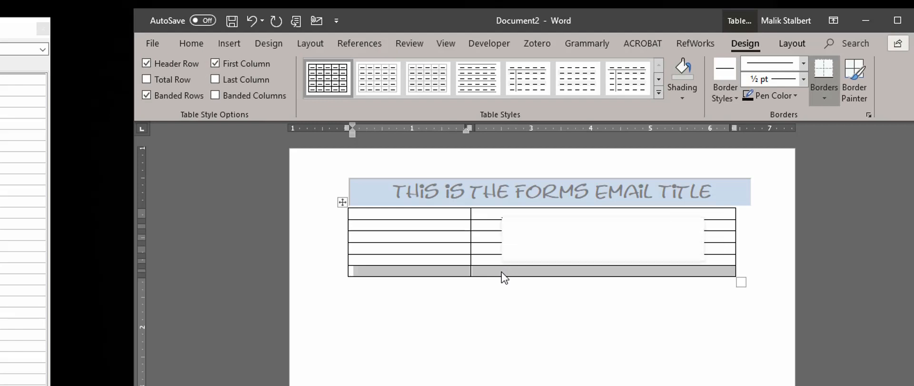
right_click(501, 271)
left_click(553, 251)
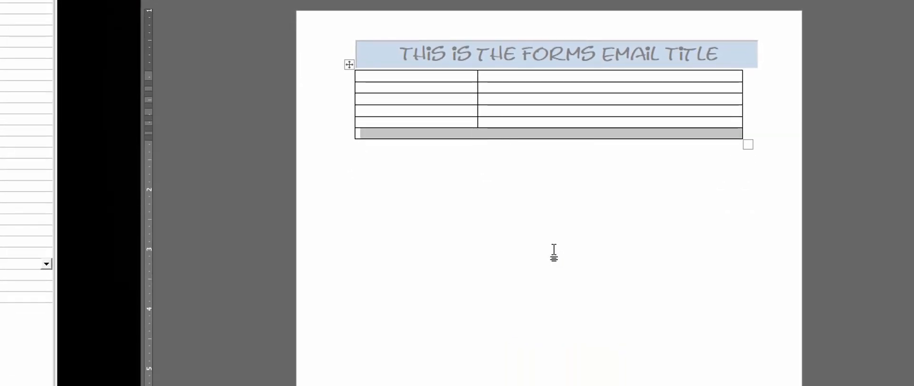
left_click(458, 135)
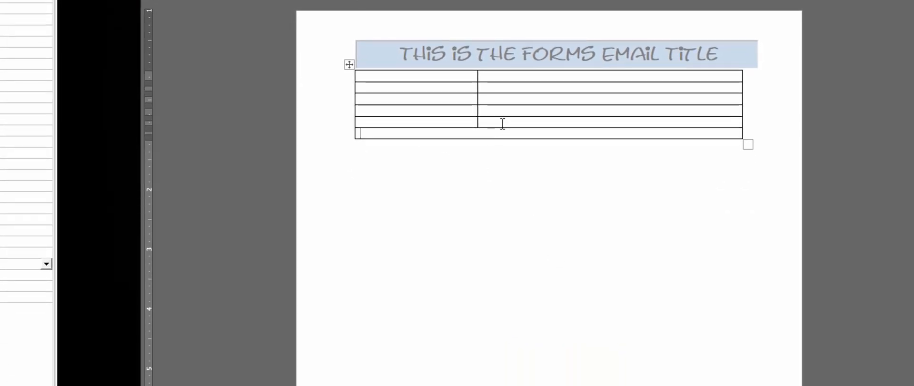
- Insert an ActiveX text box control in the table's first cell and widen it to span the cell
left_click(419, 76)
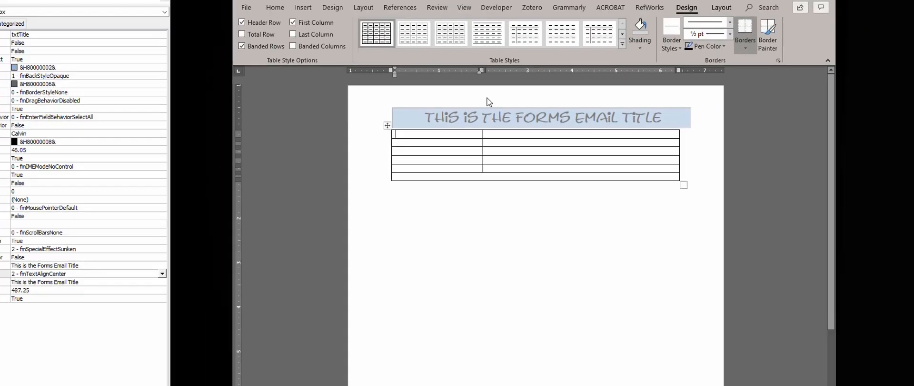
left_click(506, 7)
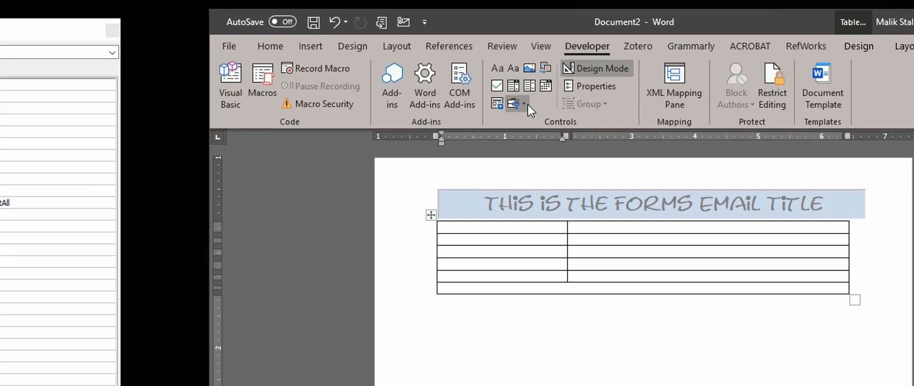
left_click(449, 66)
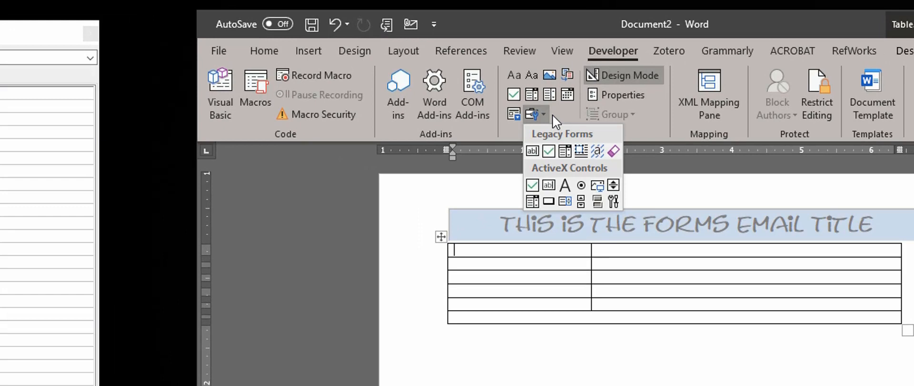
left_click(548, 185)
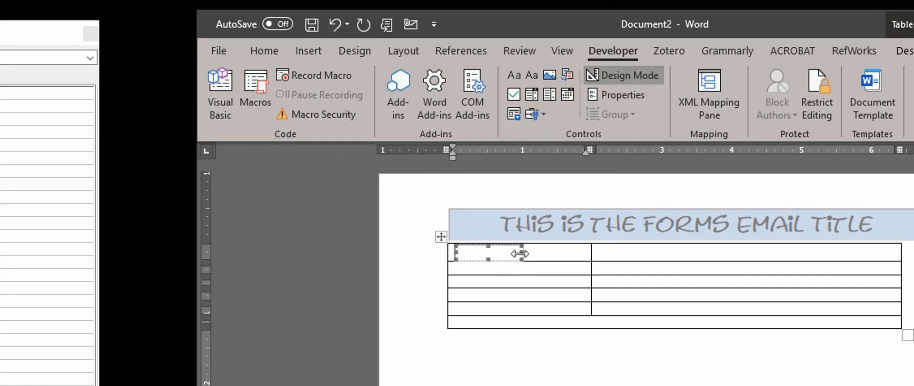
left_click_drag(520, 254, 585, 253)
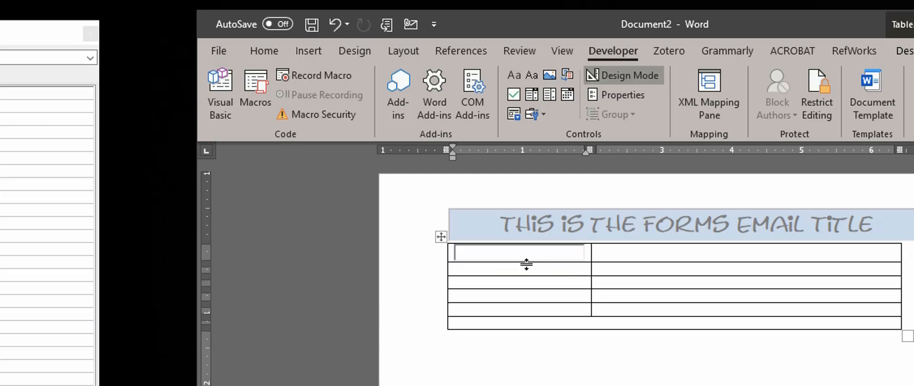
left_click(468, 253)
left_click_drag(455, 252, 451, 252)
- Move the text box control into the second cell of the first row and place the cursor in the emptied first cell
left_click(473, 253)
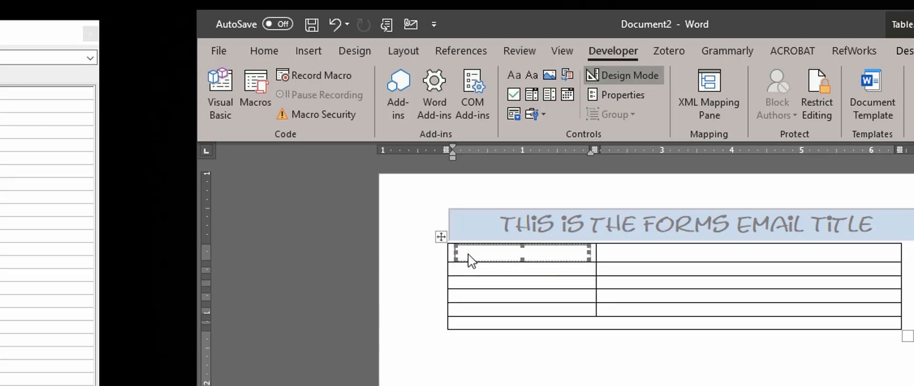
left_click_drag(476, 265, 630, 264)
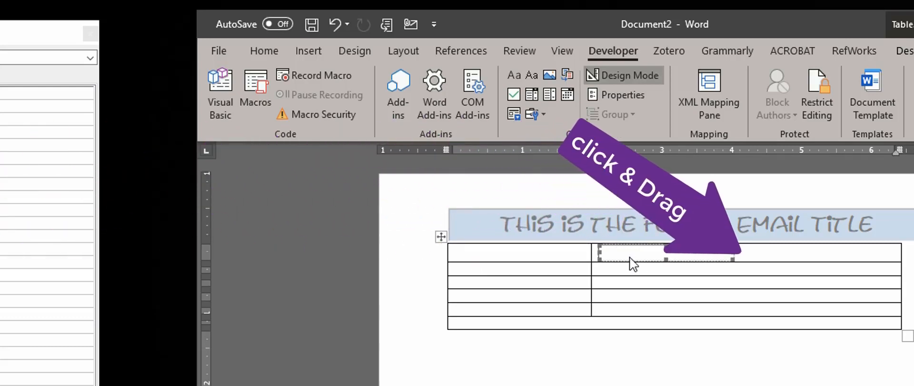
left_click(536, 252)
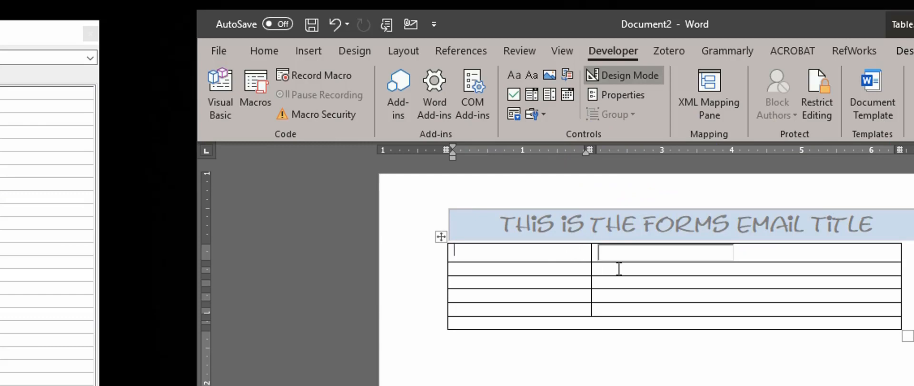
- Label the table's first row "First Name" and widen the text box control beside it to about 234 points
type("First Name")
left_click(689, 295)
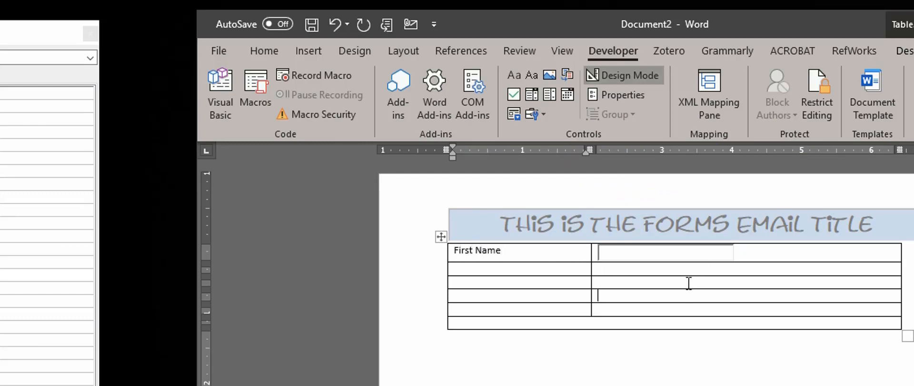
left_click(660, 253)
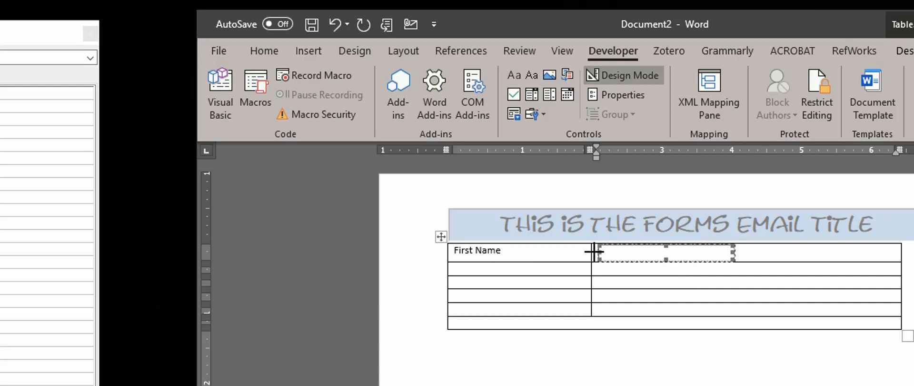
left_click_drag(730, 252, 821, 257)
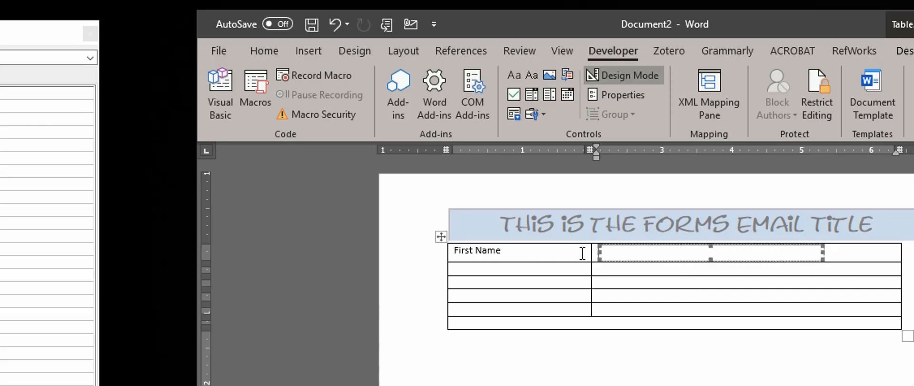
- Label the second row "Last Name" and copy the First Name text box control into the cell beside it
left_click(495, 268)
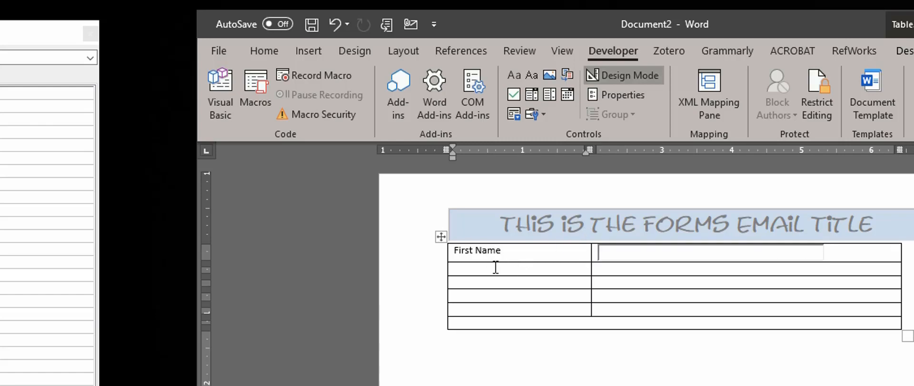
type("Last Name")
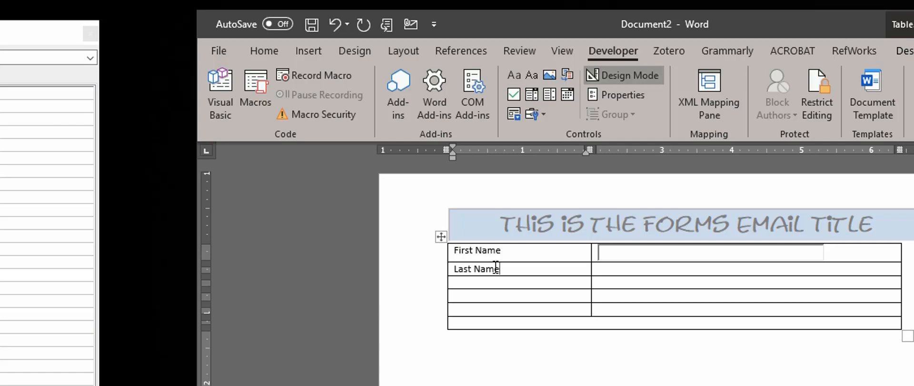
left_click(637, 254)
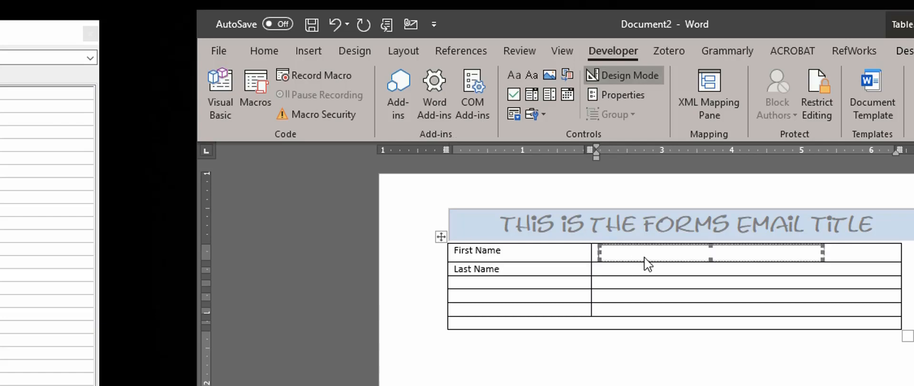
key("ctrl+c")
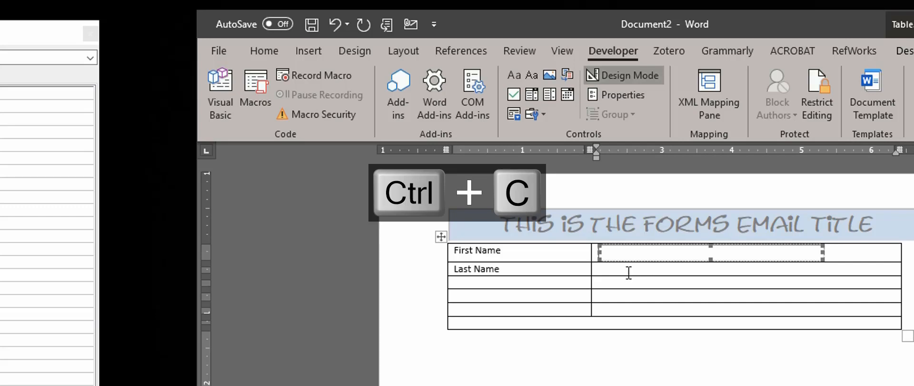
left_click(628, 272)
key("ctrl+v")
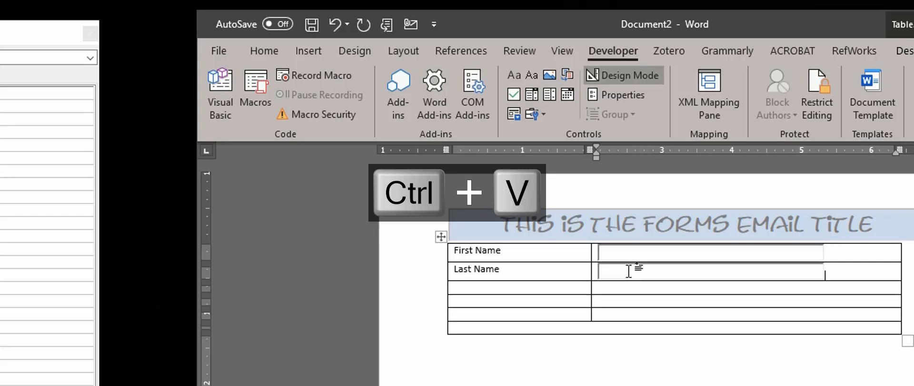
- Label the third row "Email To:" and paste the copied text box control into the cell beside it
left_click(496, 288)
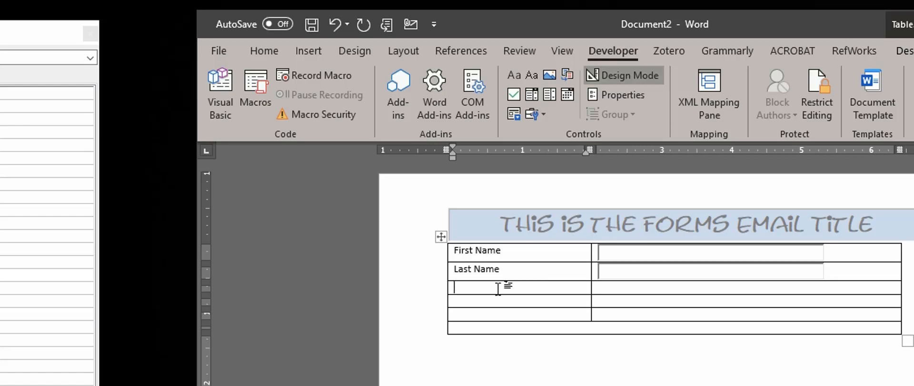
type("Email To:")
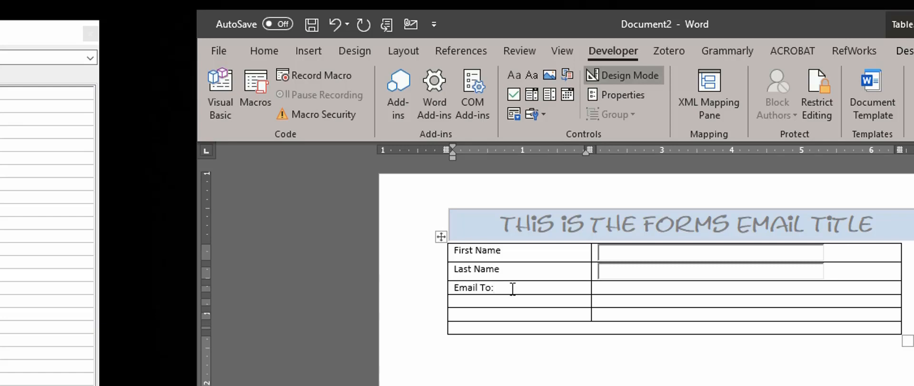
left_click(628, 286)
key("ctrl+v")
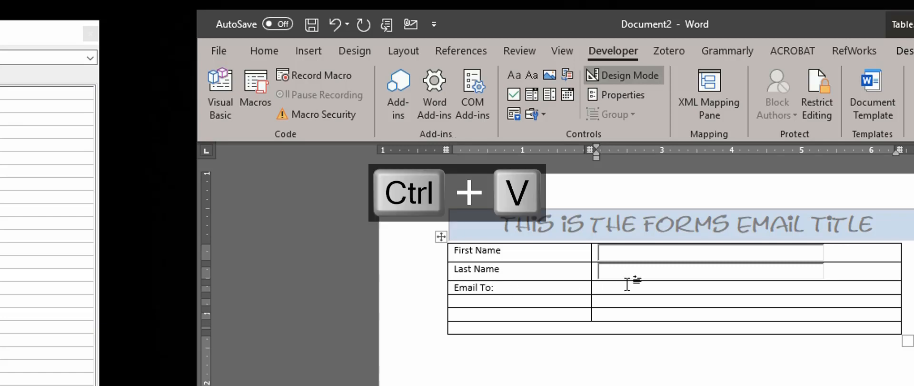
- Label the fourth row "Email Subject" and paste the copied text box control into the cell beside it
left_click(537, 307)
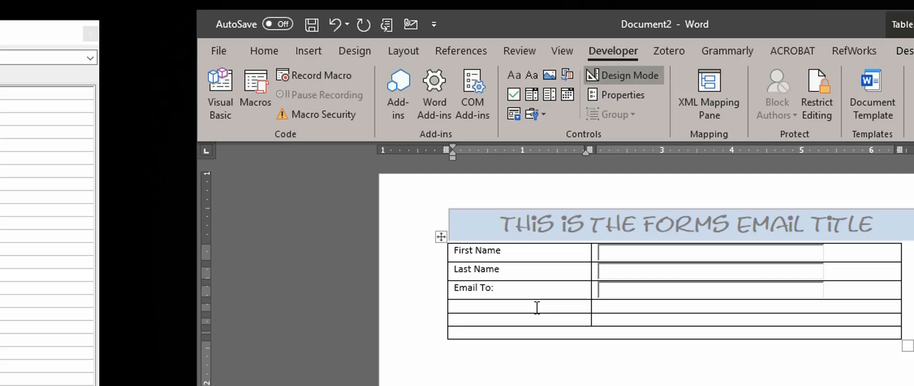
type("Subject")
key("Up")
left_click(454, 307)
type("Email")
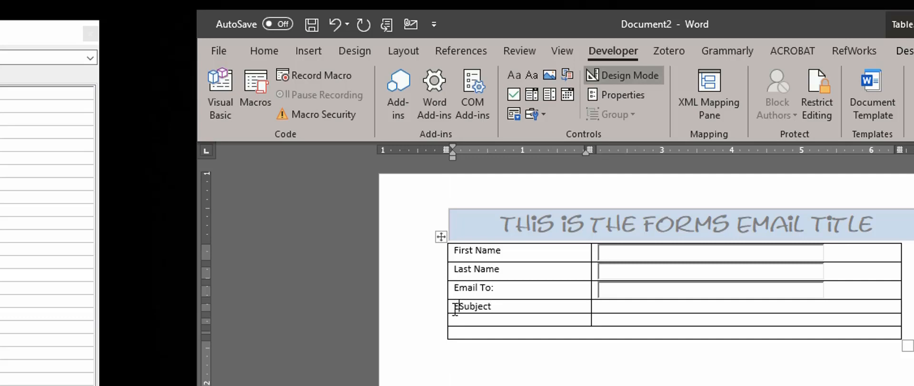
left_click(622, 305)
key("ctrl+v")
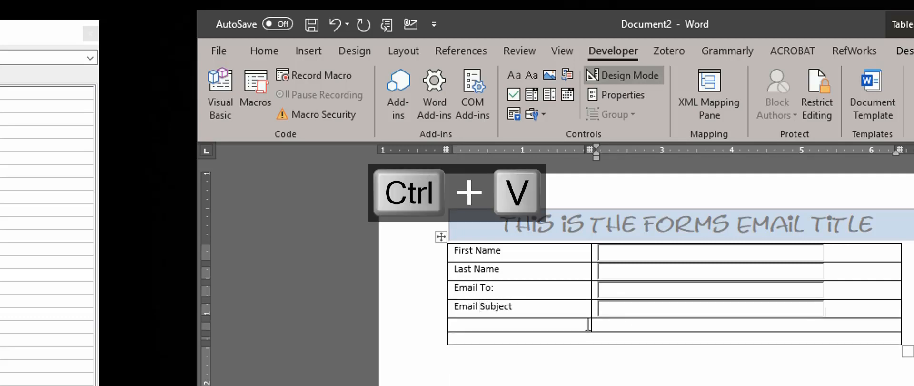
- Label the fifth row "Message" and paste a text box control beside it, enlarged to about 309 points wide and 103 points high
left_click(545, 324)
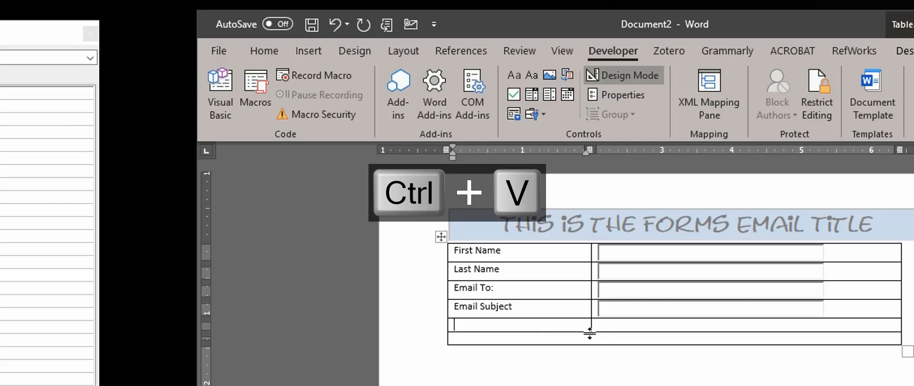
type("Message")
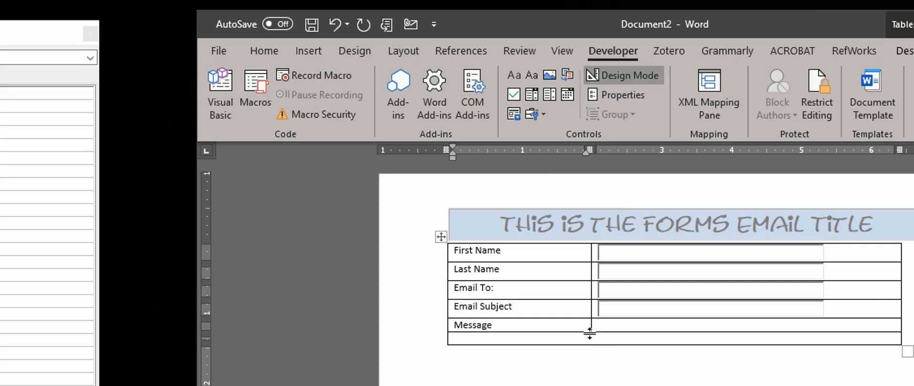
left_click(627, 320)
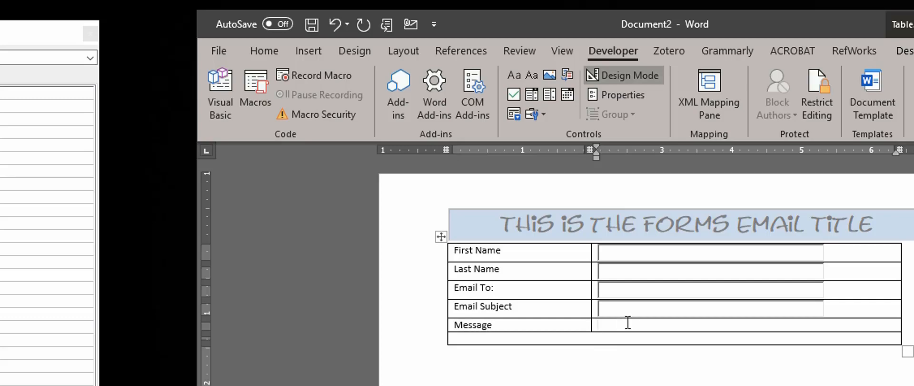
key("ctrl+v")
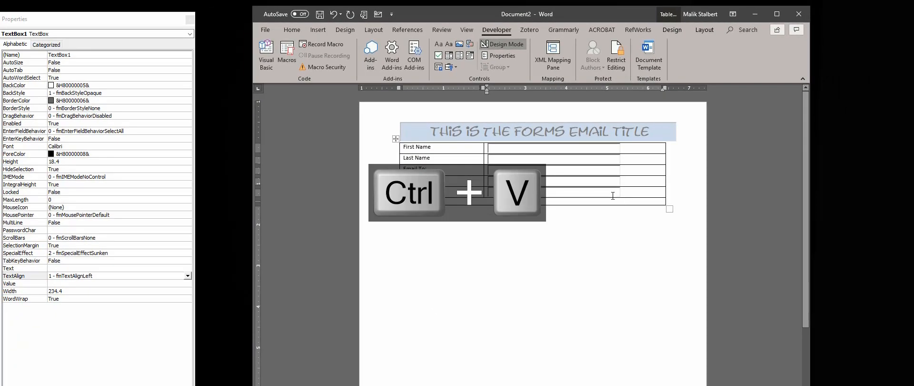
left_click_drag(617, 193, 661, 193)
left_click_drag(578, 195, 576, 278)
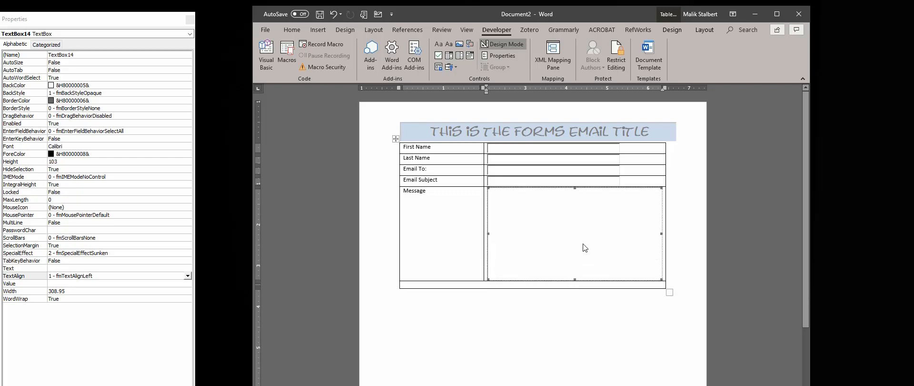
- Insert an ActiveX command button in the table's merged last row, stretched across the full row width and made taller
scroll(463, 251, "down", 2)
left_click(462, 244)
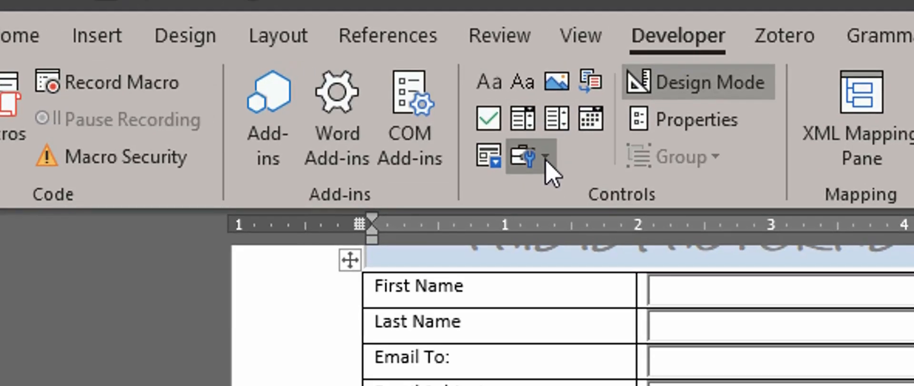
left_click(521, 141)
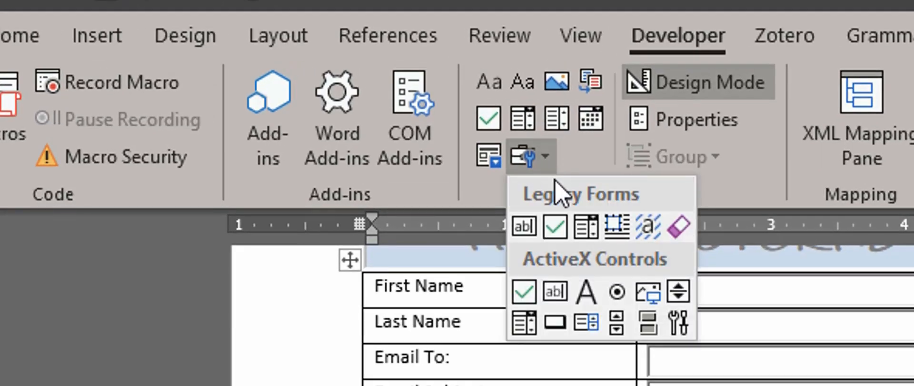
left_click(555, 324)
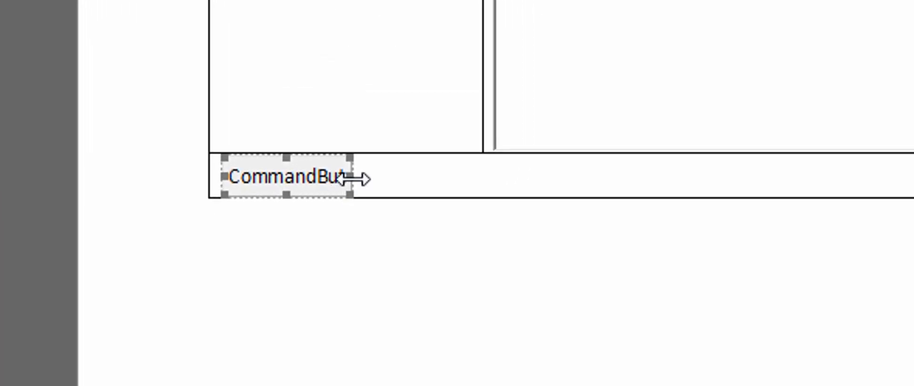
left_click_drag(353, 179, 828, 196)
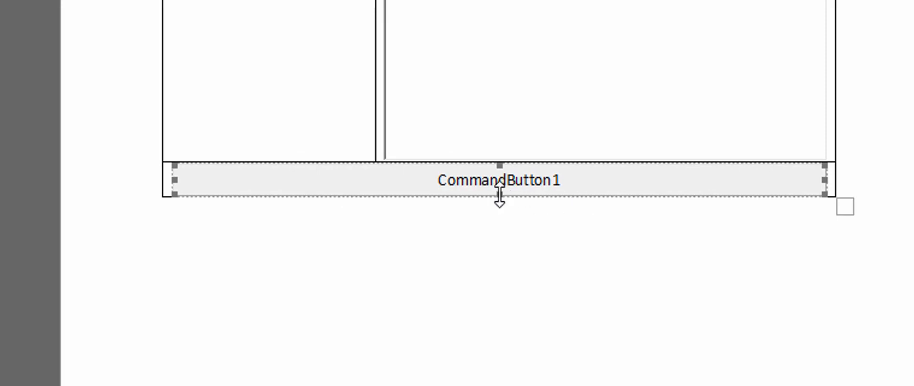
left_click_drag(499, 194, 498, 243)
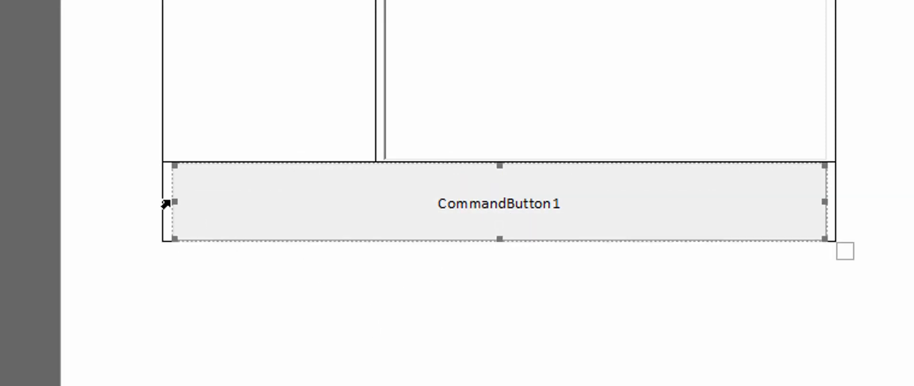
left_click_drag(173, 202, 163, 202)
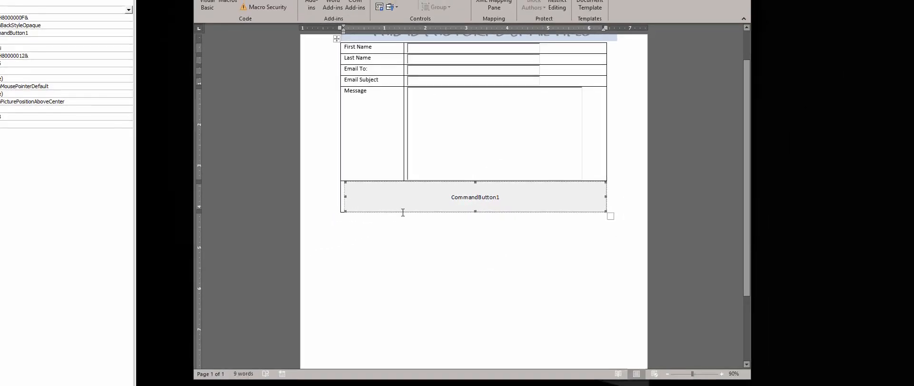
- Set the name property of the text box control in the First Name row to txtFirstName
scroll(482, 219, "up", 2)
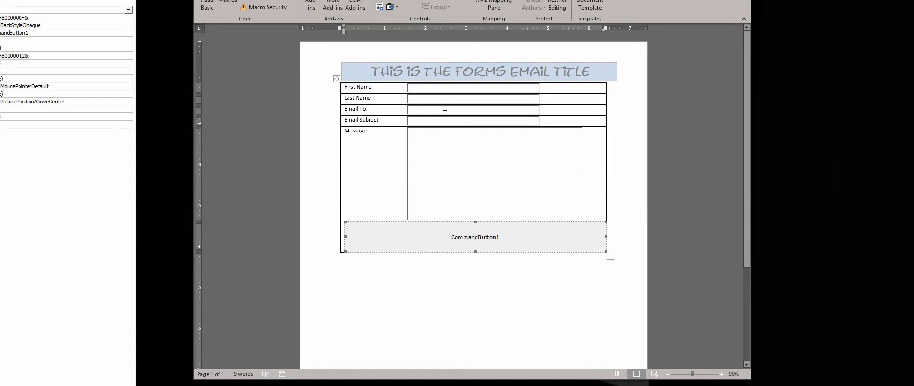
left_click(449, 73)
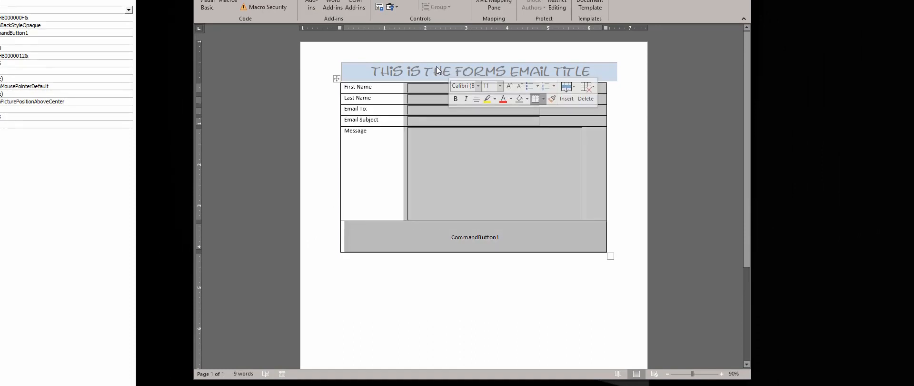
left_click(429, 91)
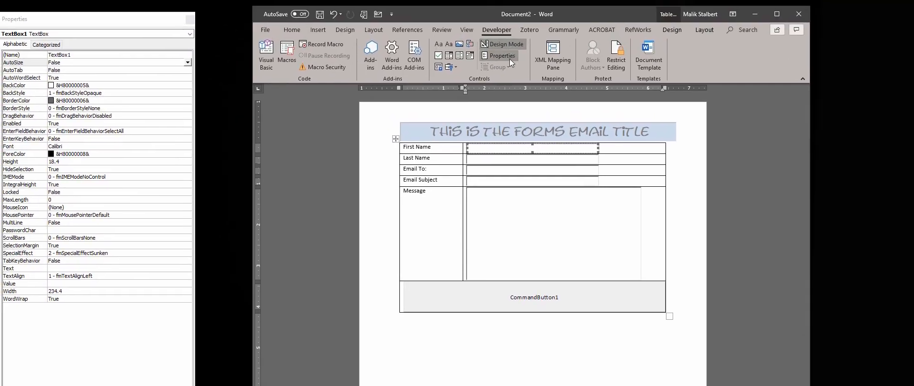
left_click(78, 56)
left_click(77, 55)
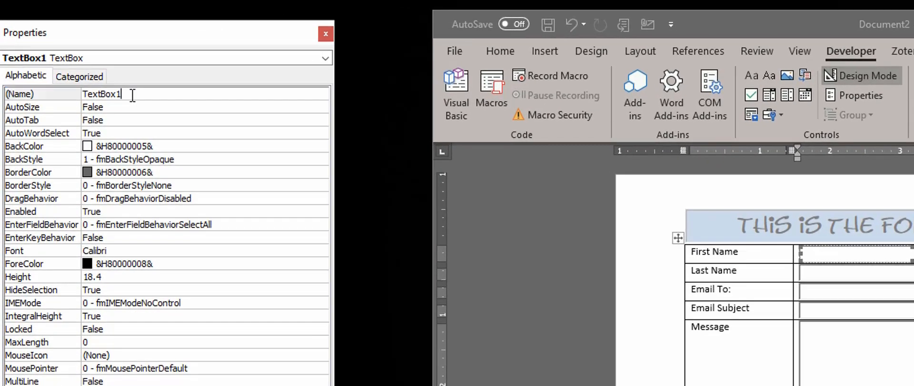
left_click_drag(132, 95, 54, 91)
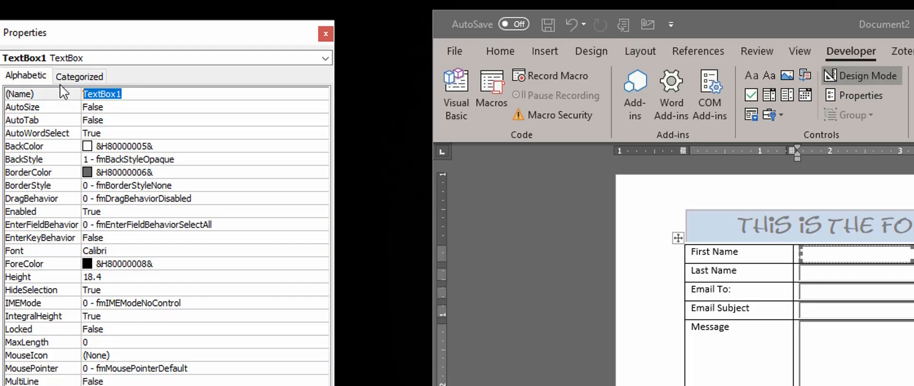
type("txtF")
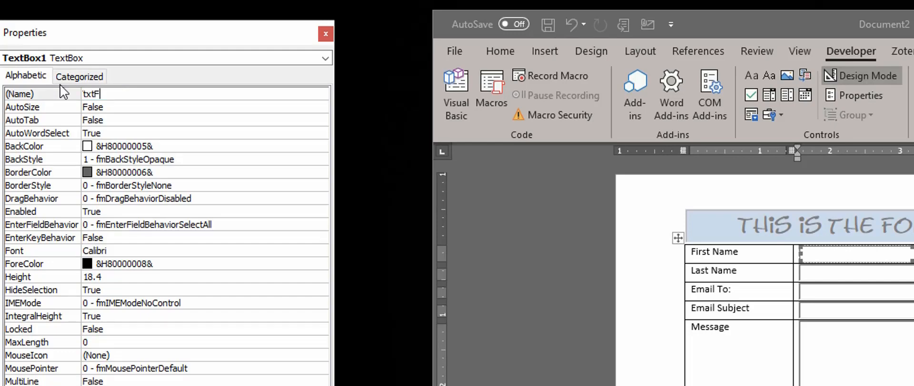
type("irstName")
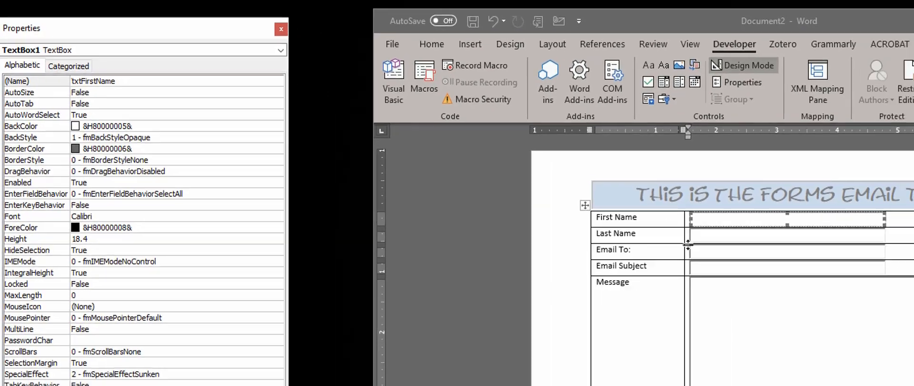
left_click(842, 276)
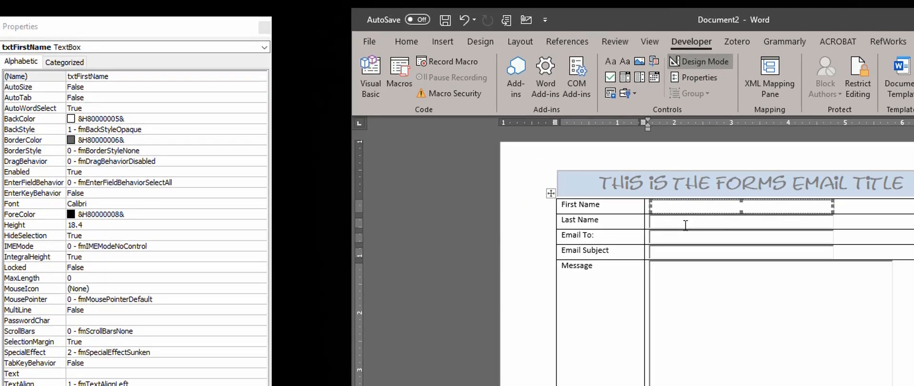
- Set the name property of the text box control in the Last Name row to txtLastName
left_click(686, 224)
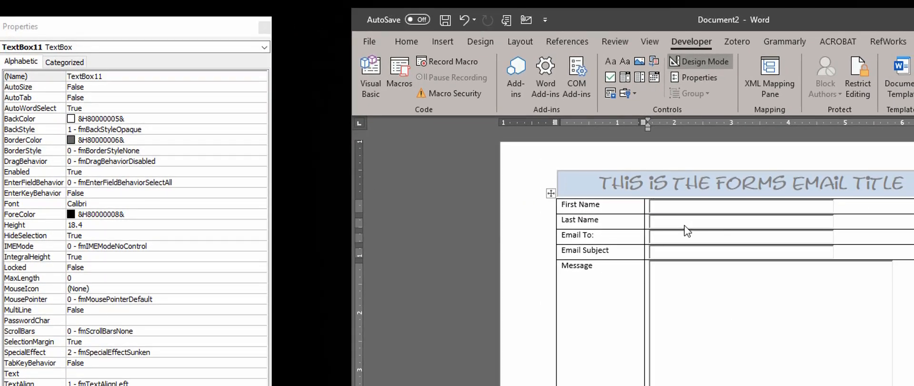
left_click(147, 83)
left_click(125, 76)
left_click_drag(124, 76, 40, 67)
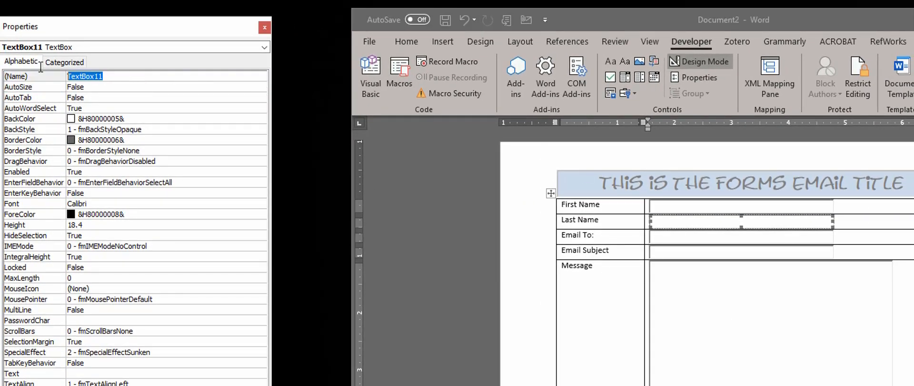
type("txt")
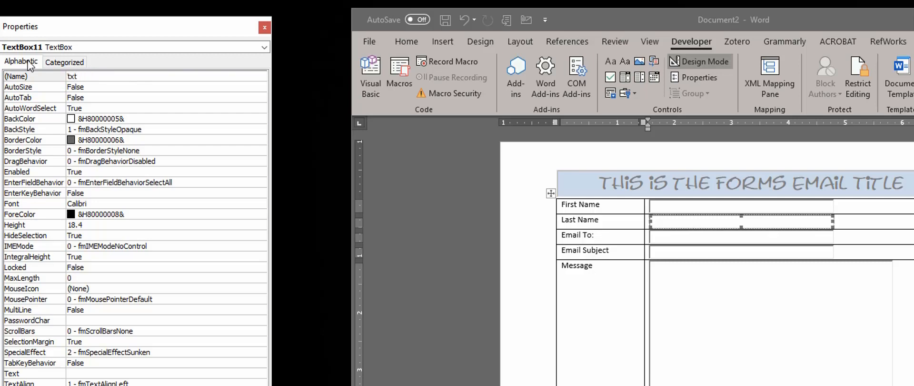
type("LastName")
left_click(671, 238)
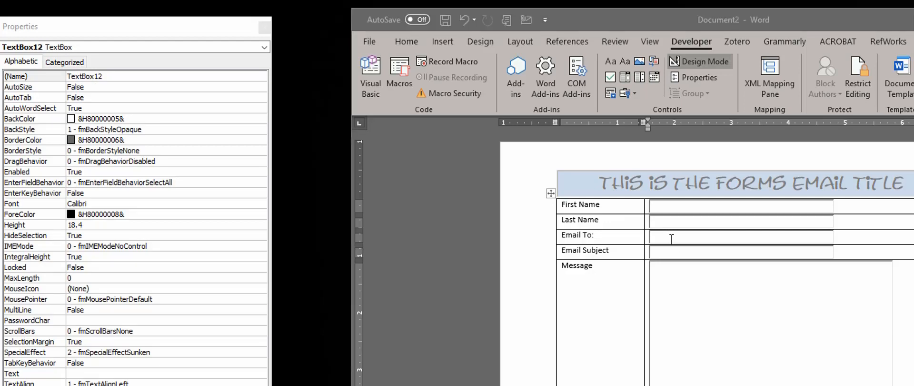
left_click(672, 238)
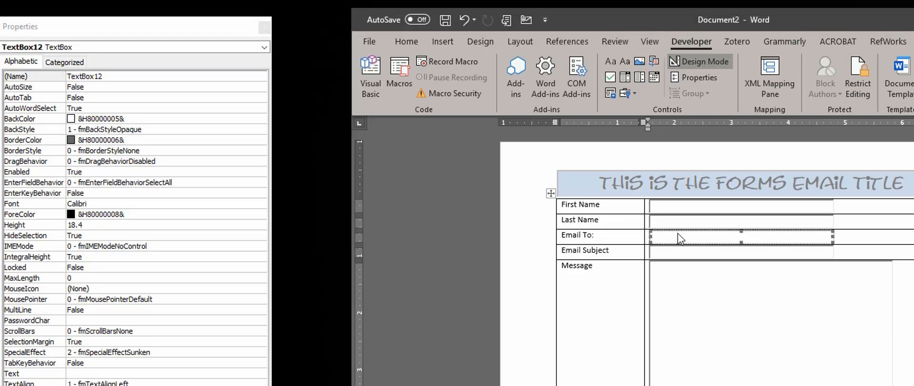
left_click(103, 77)
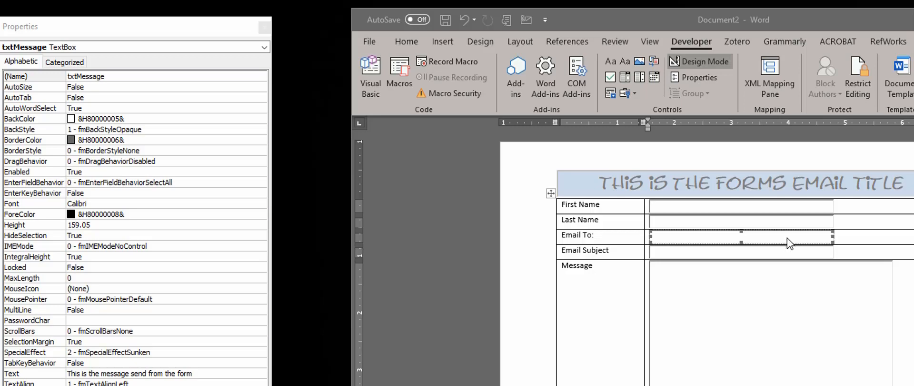
- Reload the control properties for this form and check the names of the First Name and Last Name text boxes
left_click(757, 253)
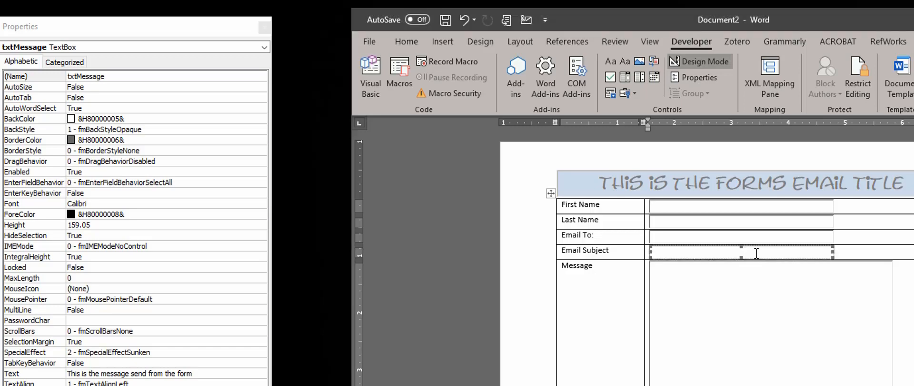
left_click(694, 238)
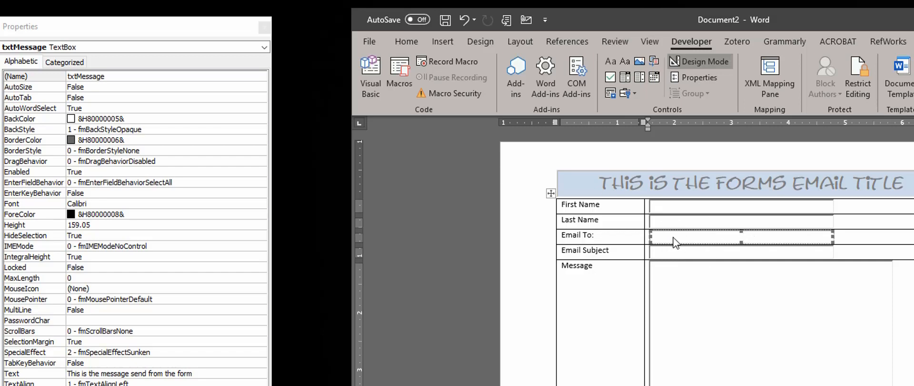
left_click(677, 222)
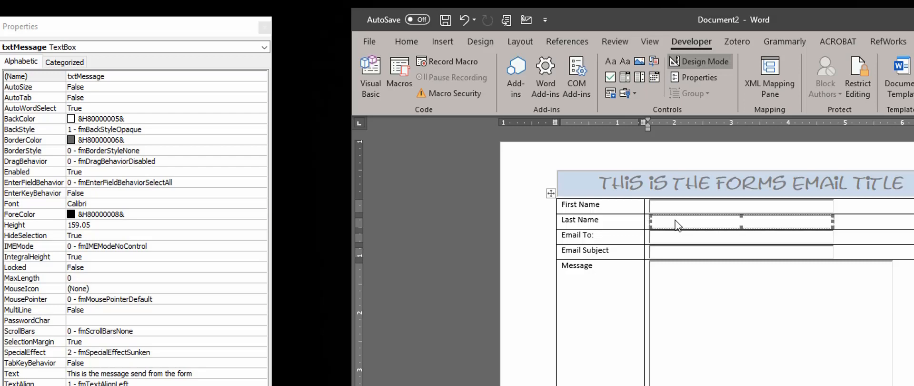
left_click(675, 208)
left_click(676, 226)
left_click(678, 205)
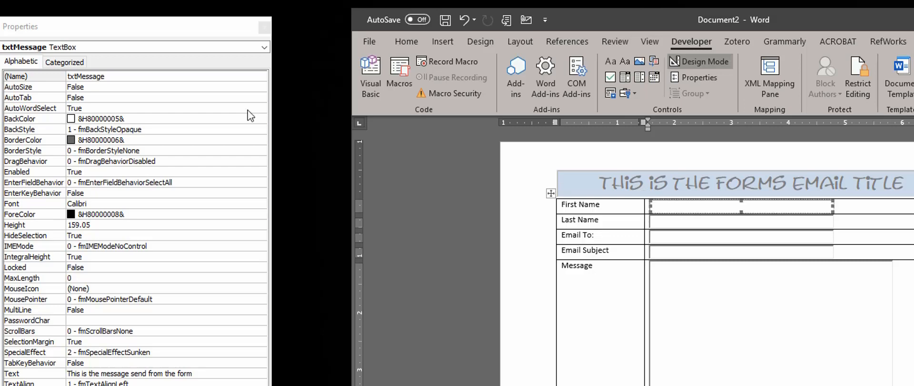
left_click(698, 251)
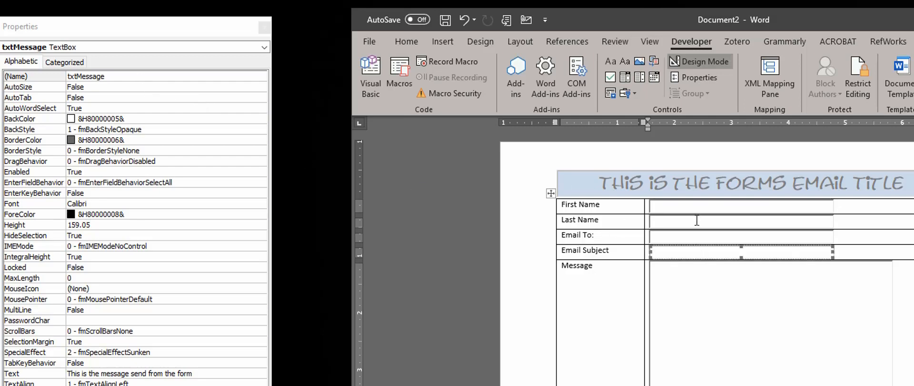
left_click(696, 206)
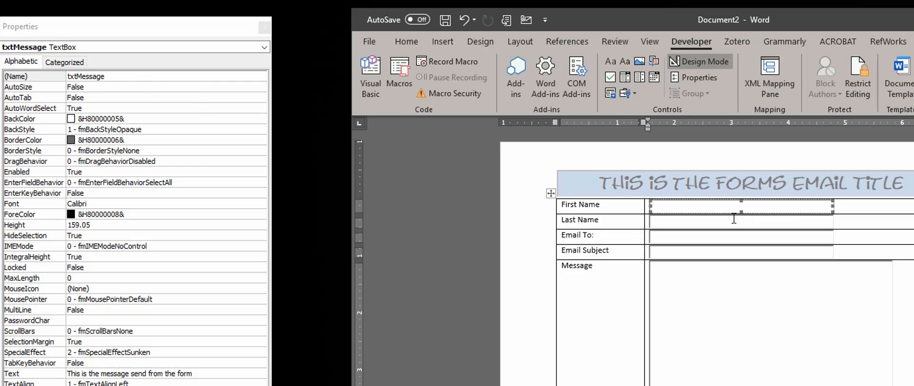
left_click(698, 77)
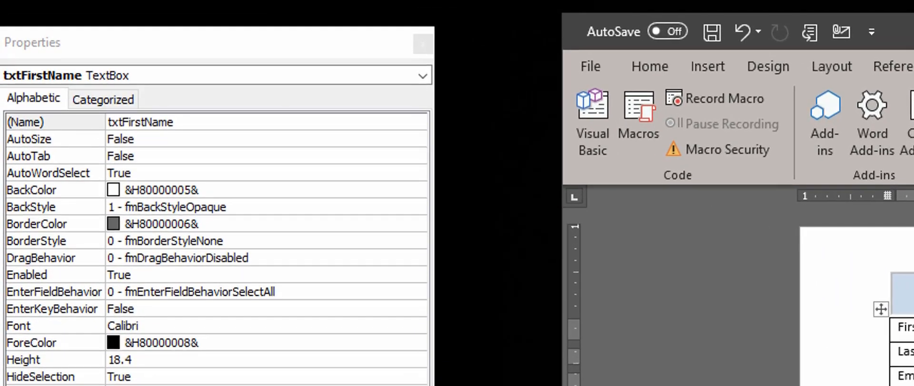
left_click(709, 224)
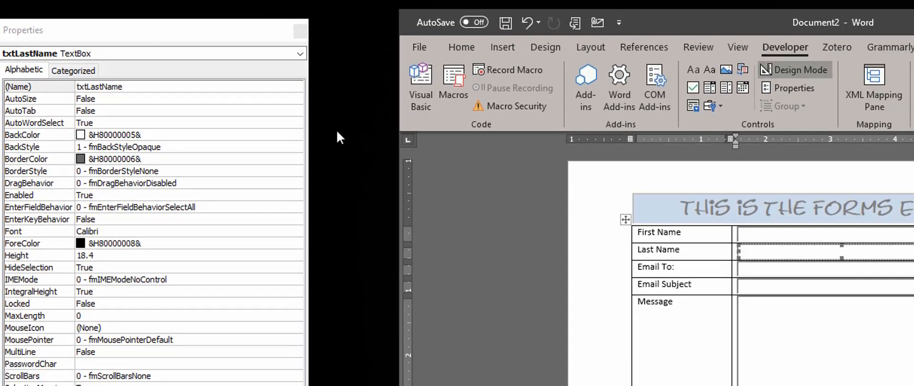
- Set the name property of the text box control in the Email To row to txtEmailTo
left_click(788, 269)
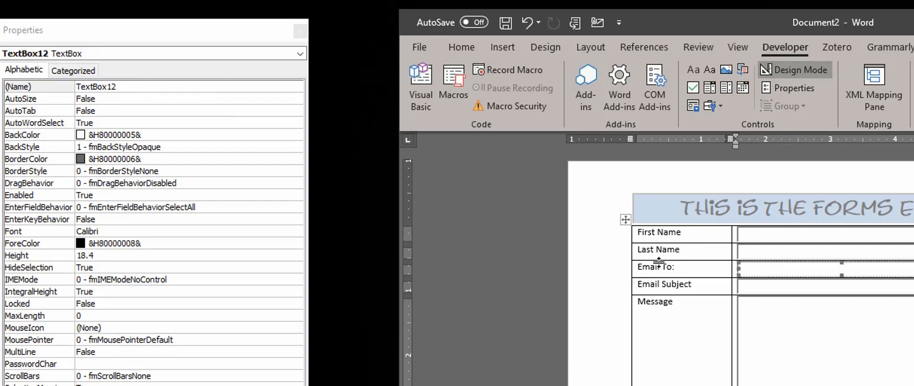
left_click(204, 86)
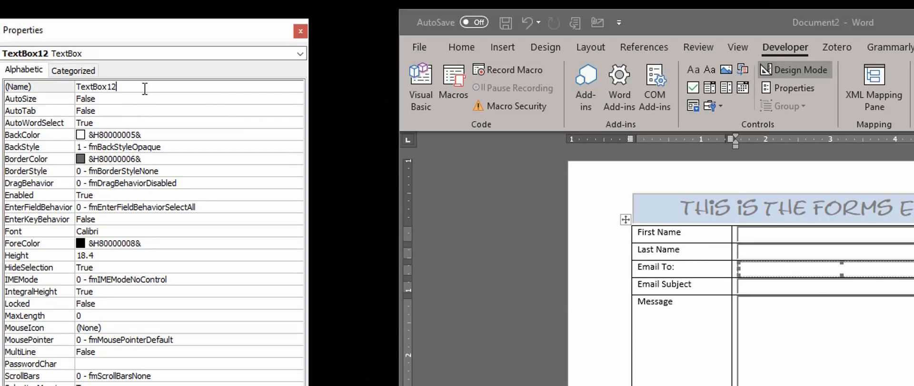
left_click(36, 85)
type("txt")
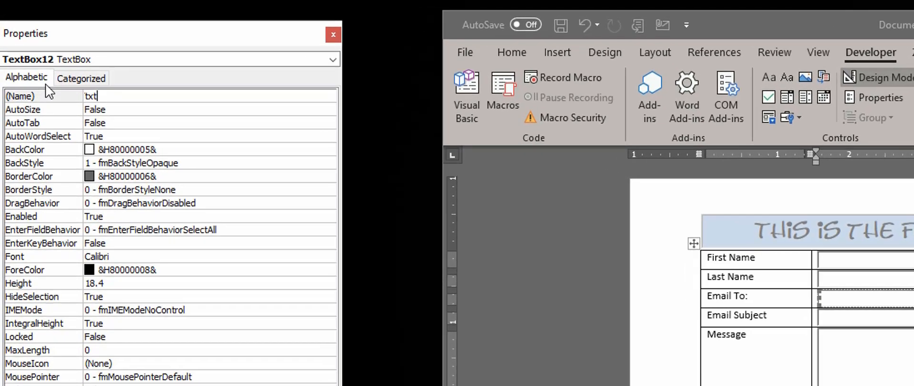
type("Email")
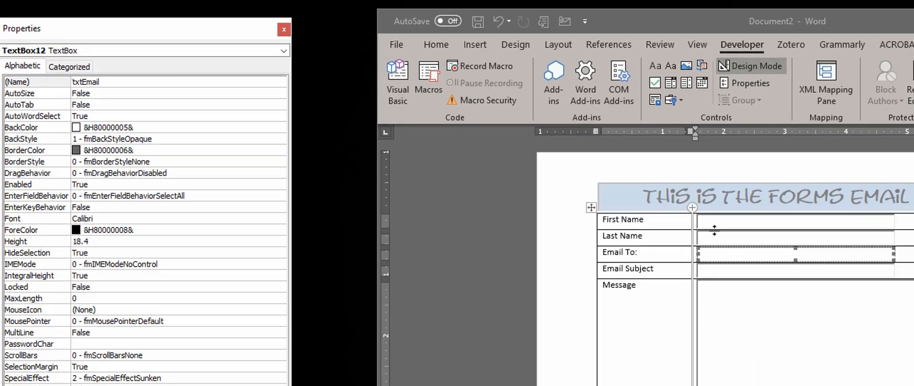
type("To")
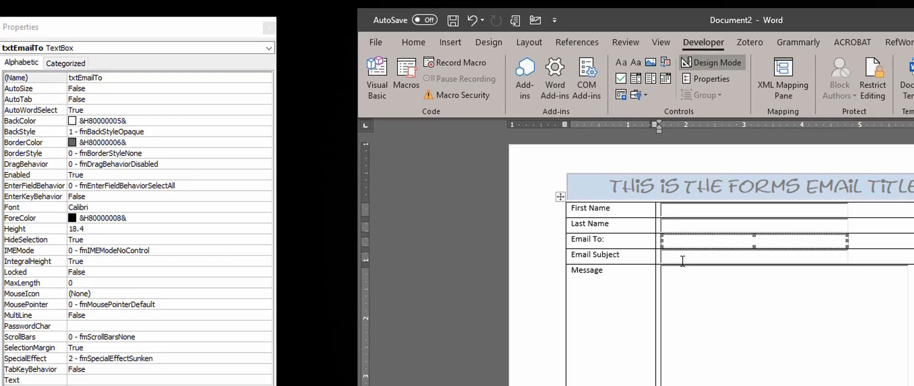
- Set the name property of the text box control in the Email Subject row to txtSubject
left_click(755, 256)
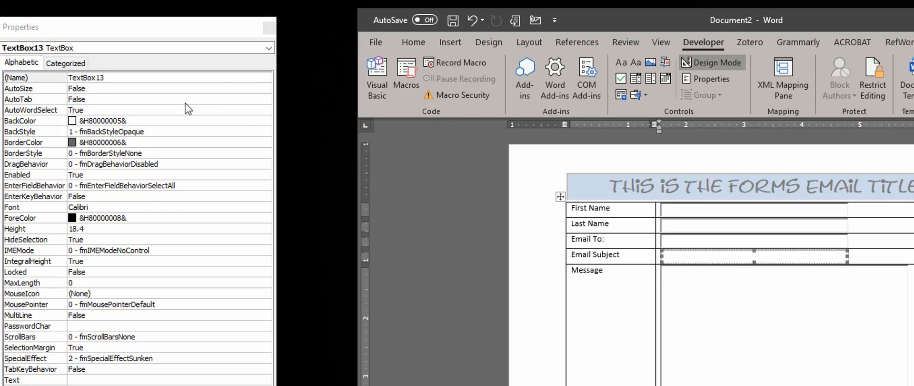
left_click(135, 77)
double_click(135, 77)
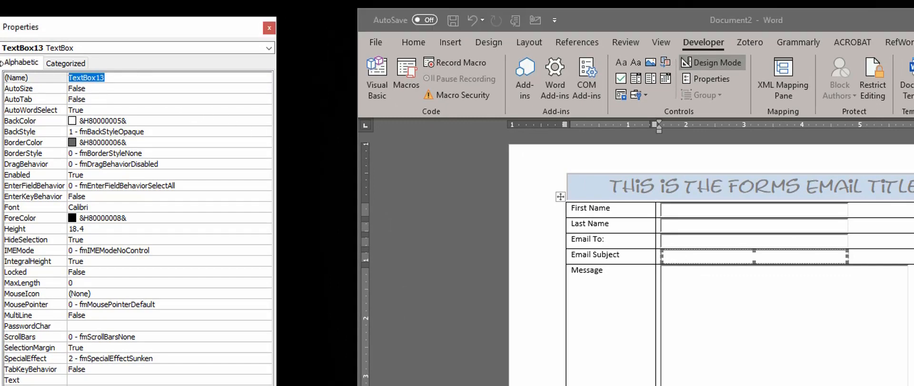
type("txtSubject")
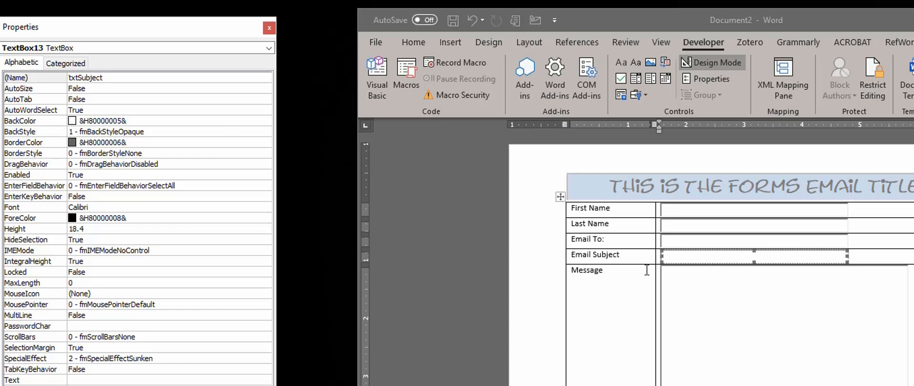
- Set the name property of the large text box control in the Message row to txtMessage
left_click(704, 324)
left_click(711, 305)
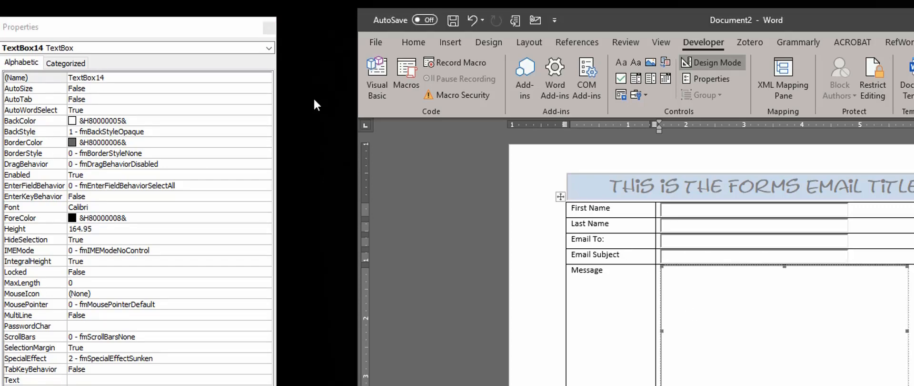
left_click(151, 87)
left_click(115, 76)
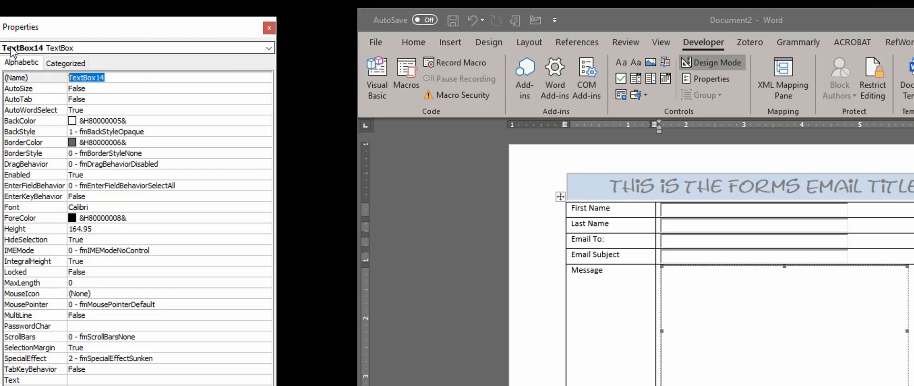
type("txtMessage")
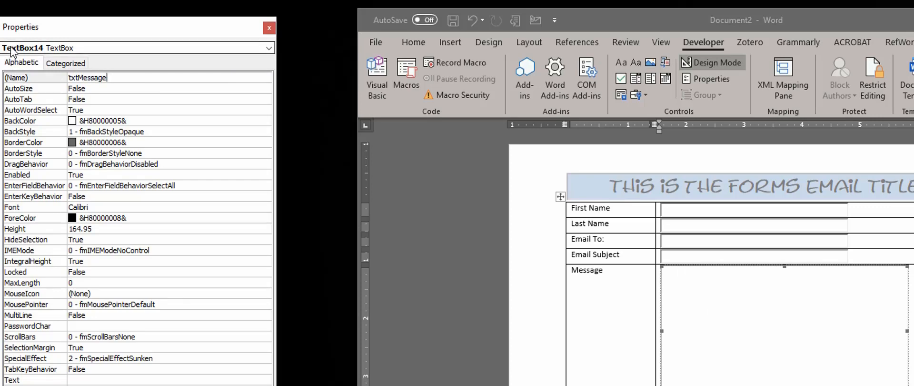
key("Return")
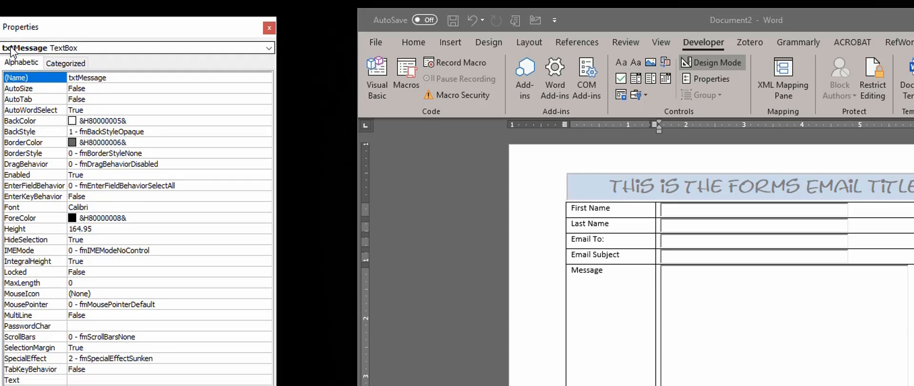
left_click(875, 318)
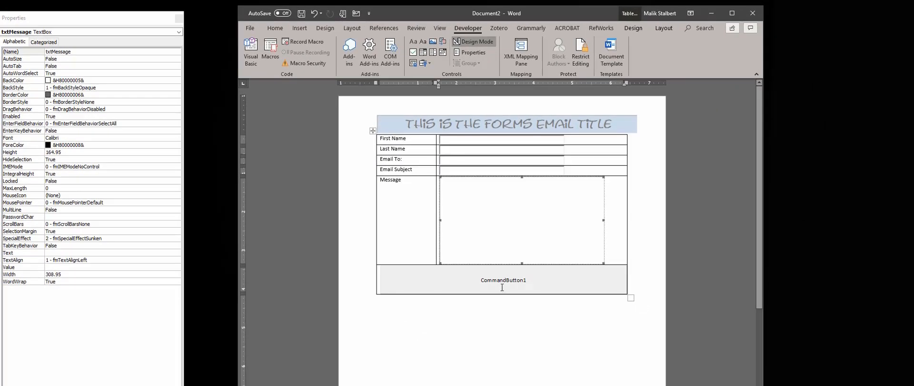
- Set the caption of the command button in the table's last row to "Send Mail"
left_click(507, 283)
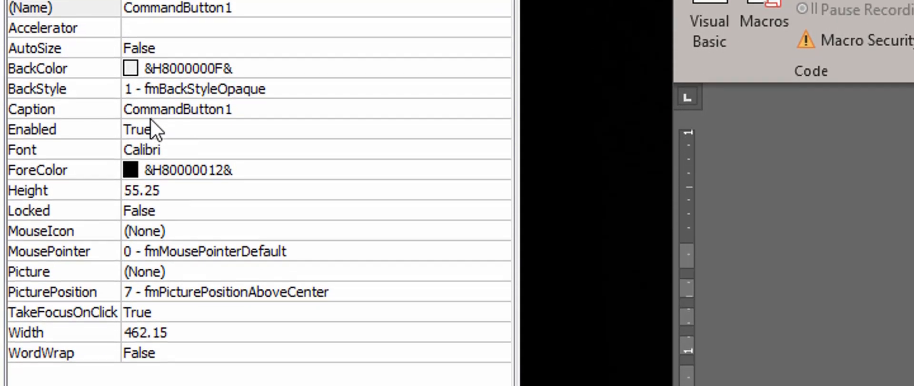
left_click(269, 179)
left_click_drag(267, 109, 65, 99)
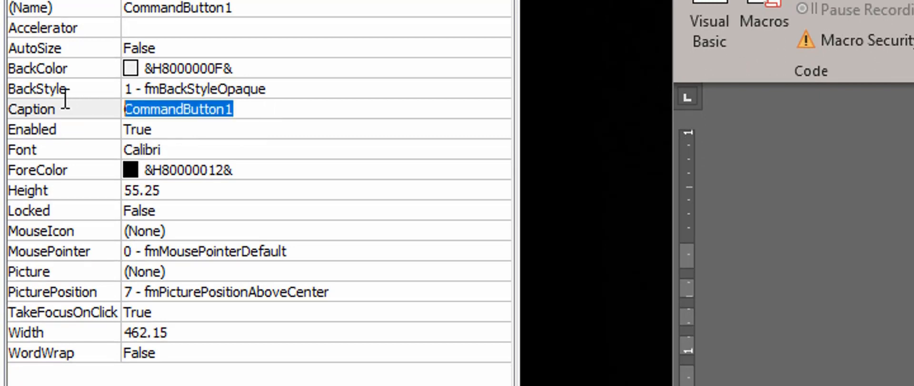
type("S")
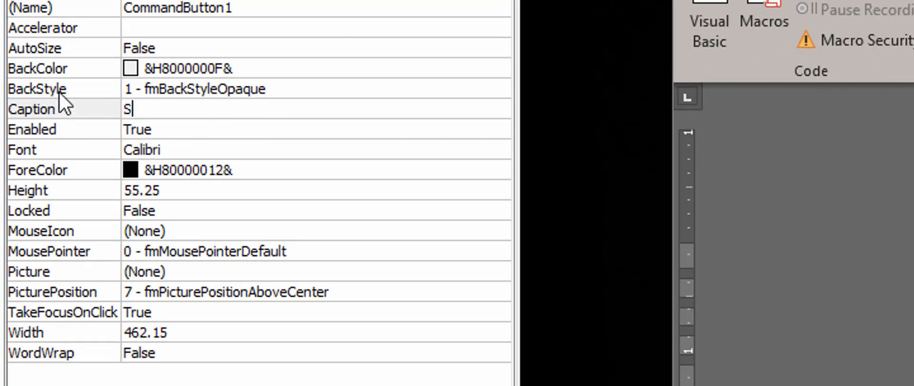
type("end Mail")
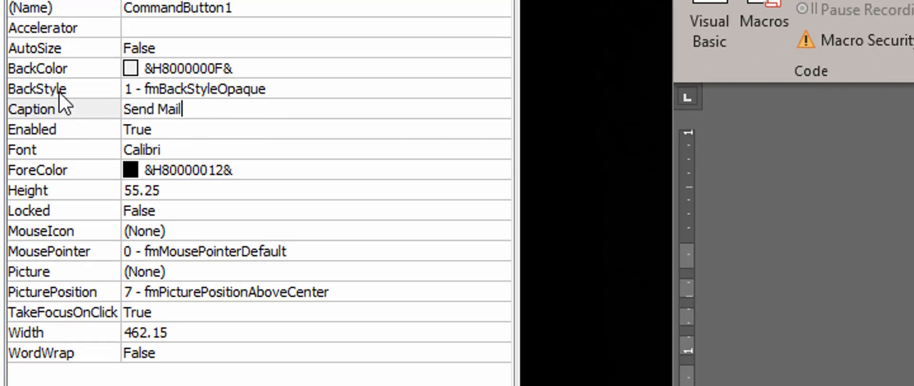
left_click(256, 137)
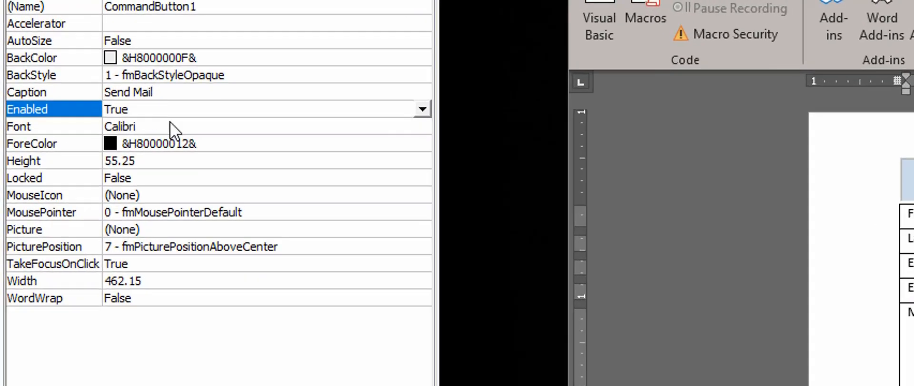
- Set the Send Mail button's font to Calvin in bold, at a size larger than 22
left_click(170, 125)
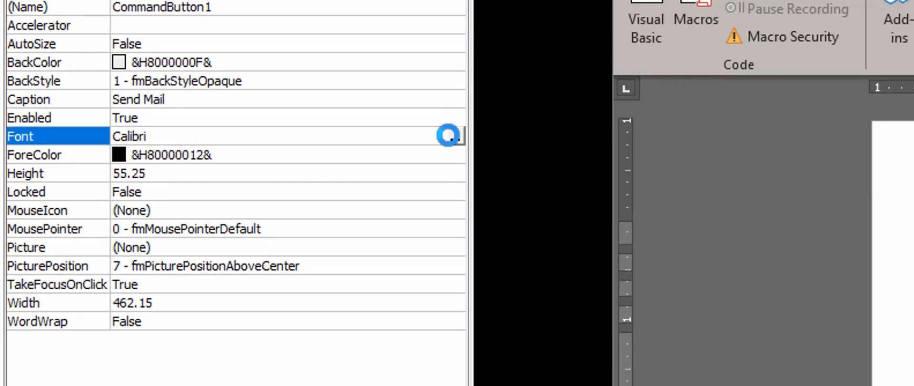
left_click(450, 136)
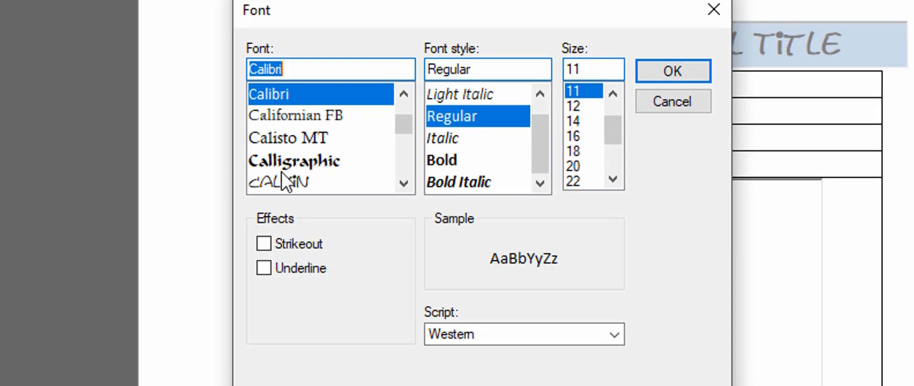
left_click(331, 181)
left_click(461, 138)
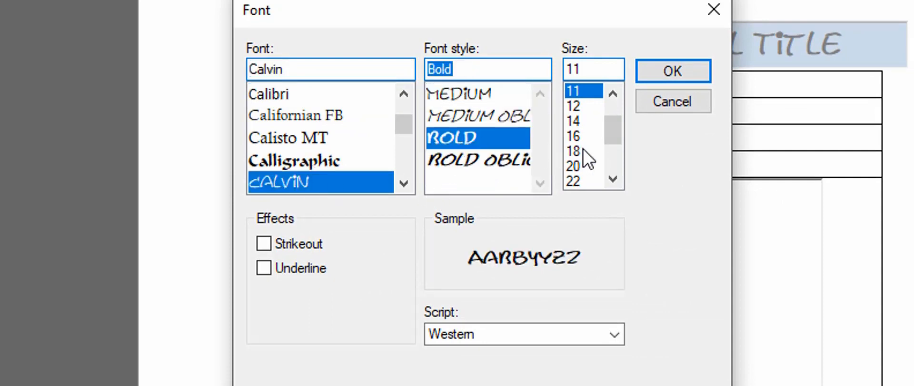
left_click(578, 179)
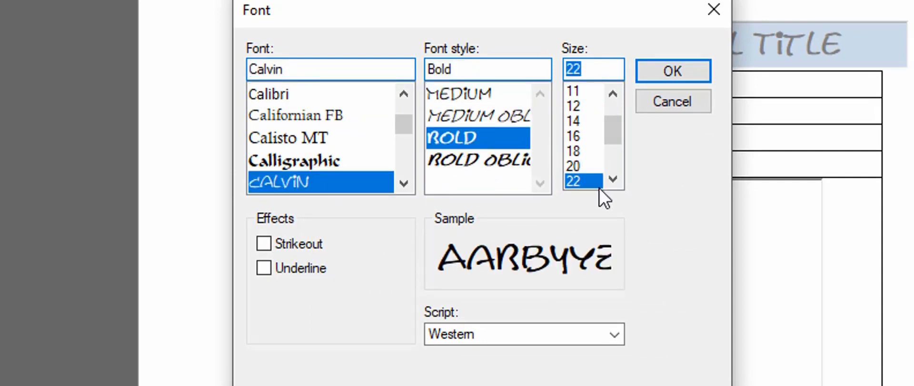
left_click(613, 179)
left_click(613, 179)
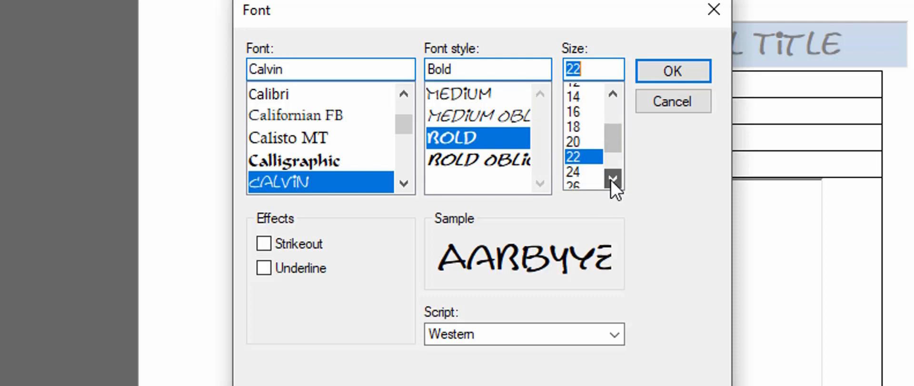
left_click(613, 179)
left_click(573, 164)
left_click(668, 70)
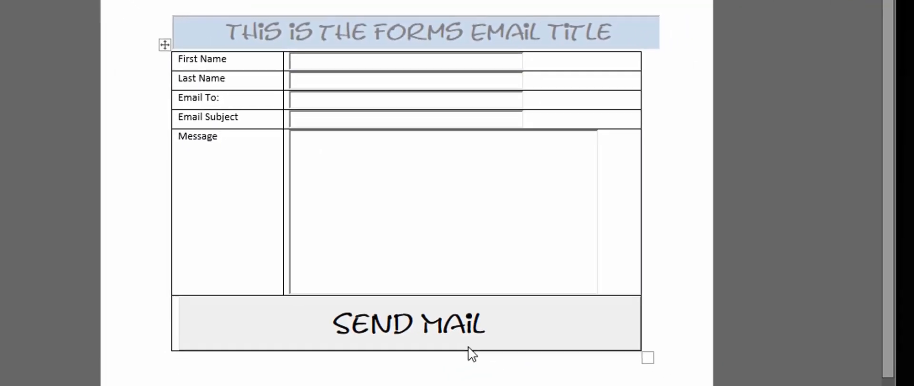
- Set the Send Mail button's background color to the system Highlight color
left_click(241, 337)
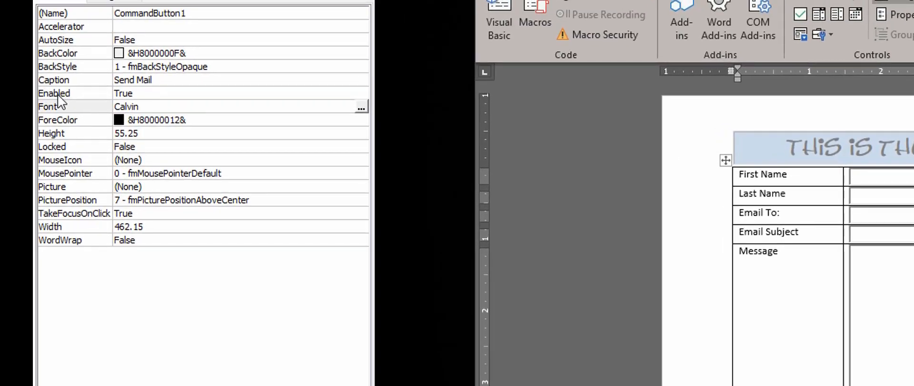
left_click(207, 53)
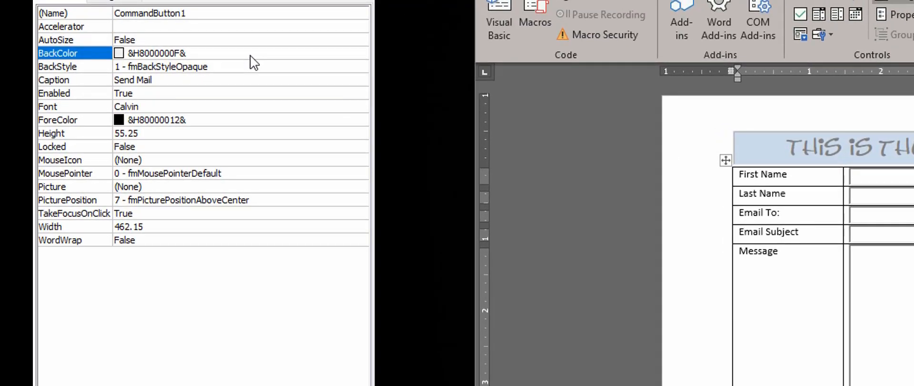
left_click(362, 54)
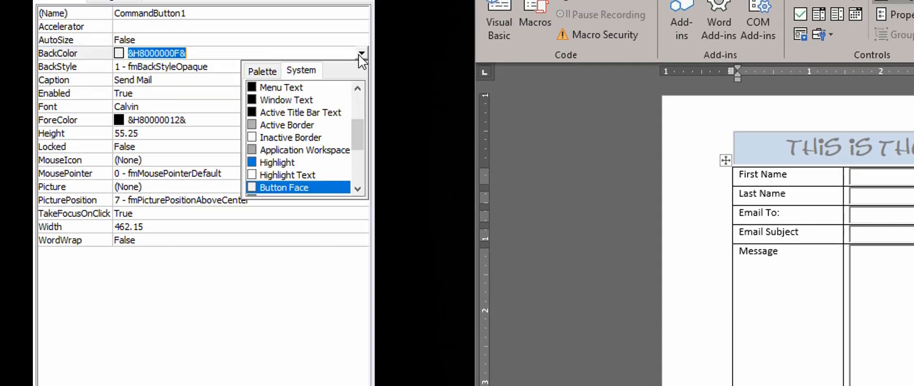
left_click(270, 160)
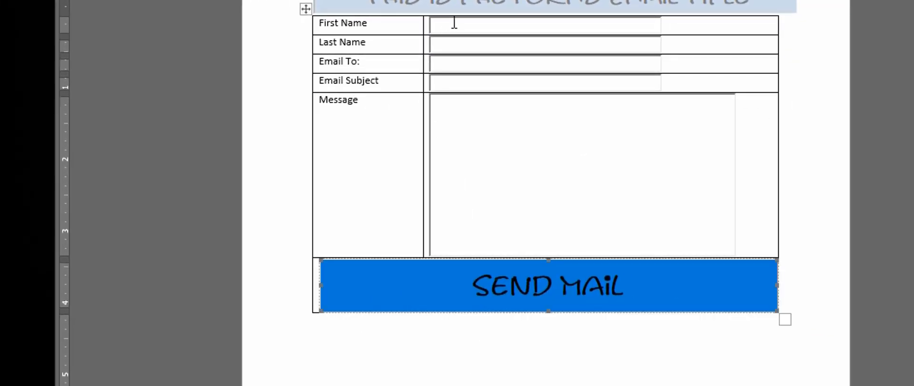
- Set the name property of the Send Mail command button to btnSend
left_click(454, 23)
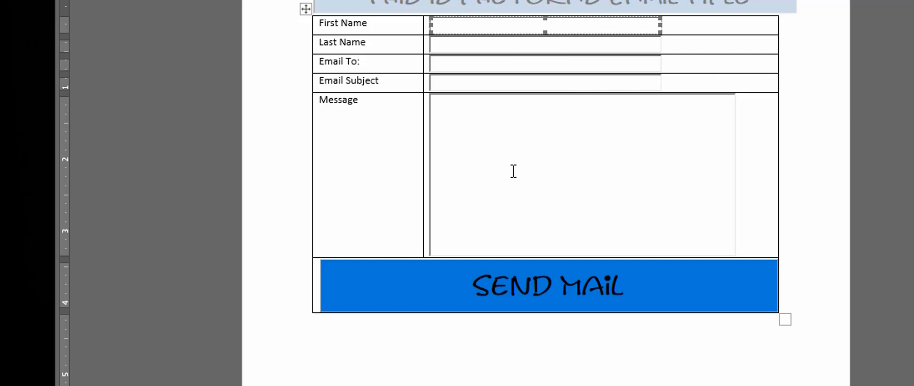
left_click(538, 286)
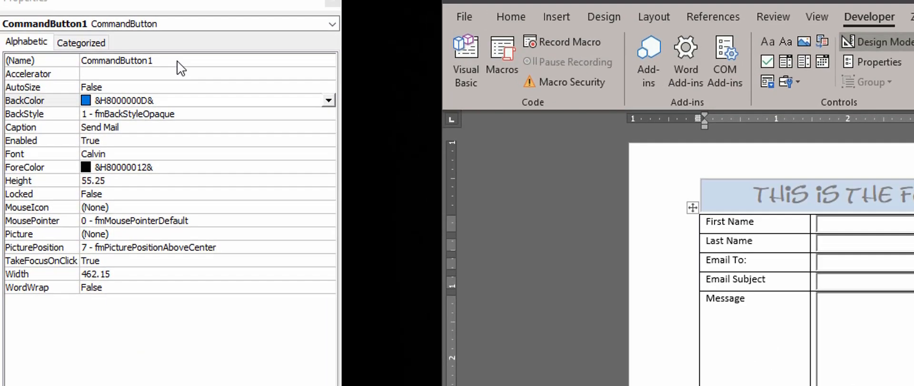
left_click_drag(152, 59, 22, 44)
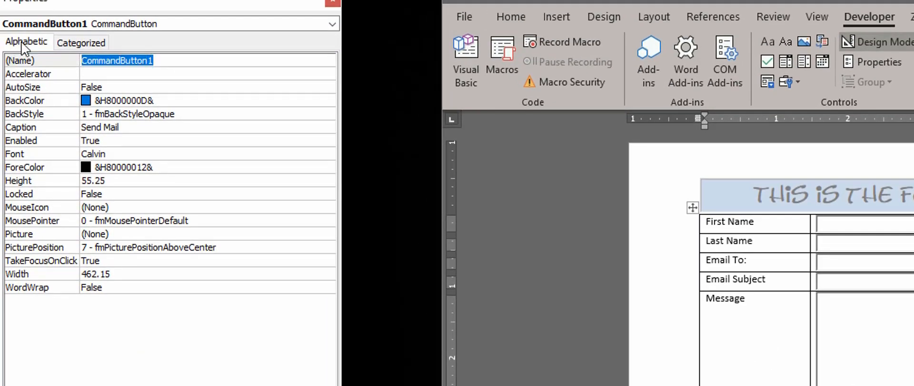
type("btn")
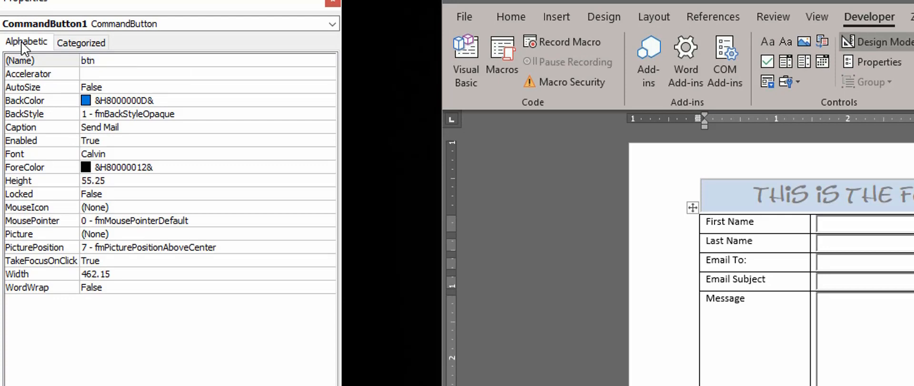
type("Send")
key("Return")
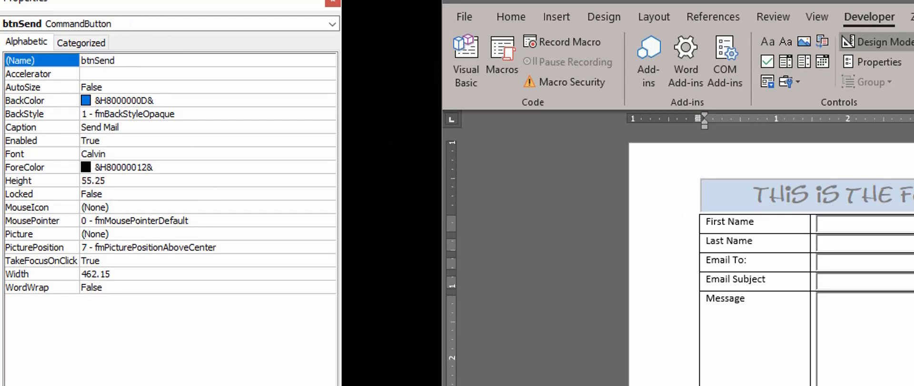